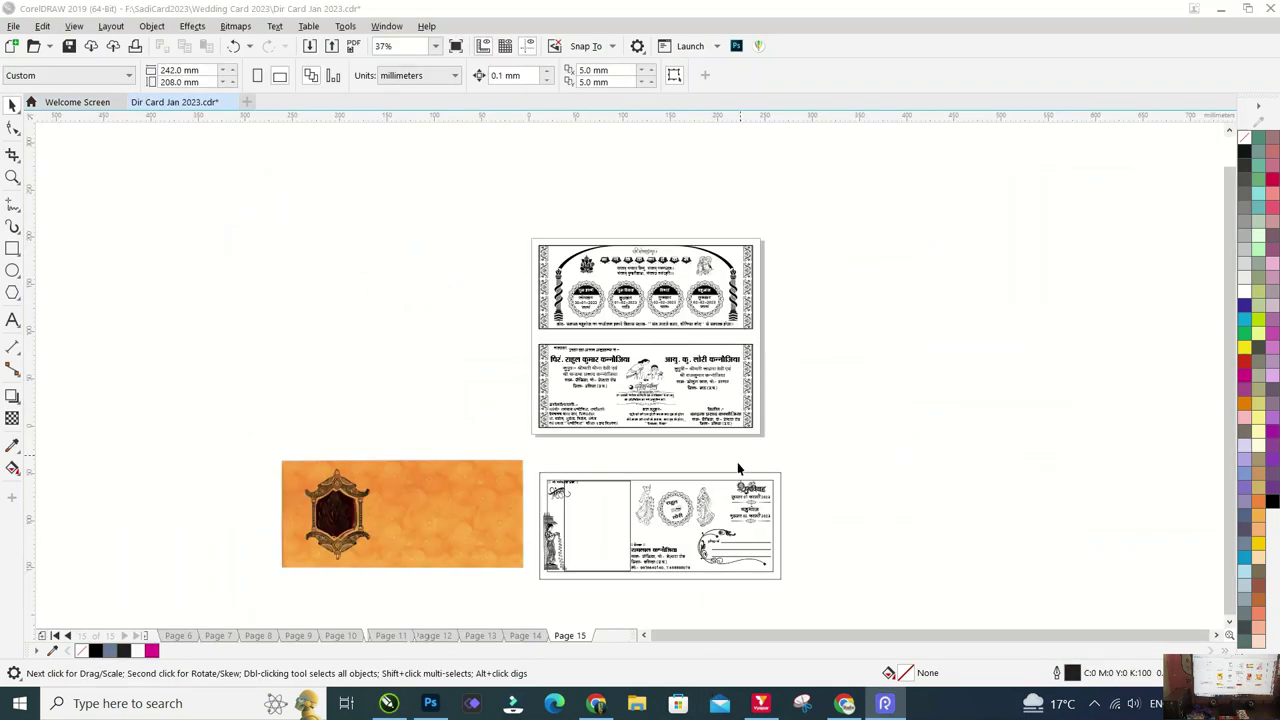
# Select the whole inner sheet card design in the original drawing
pyautogui.click(683, 316)
pyautogui.scroll(5, 651, 297)
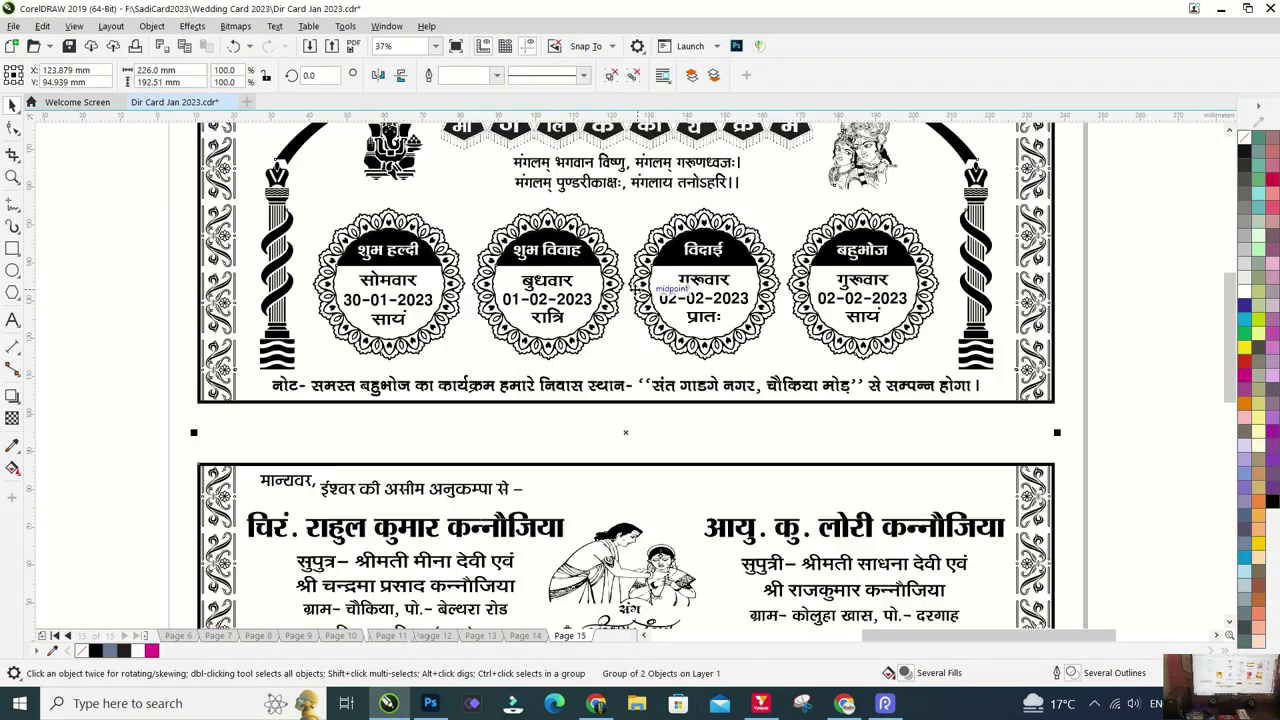
pyautogui.scroll(-2, 632, 285)
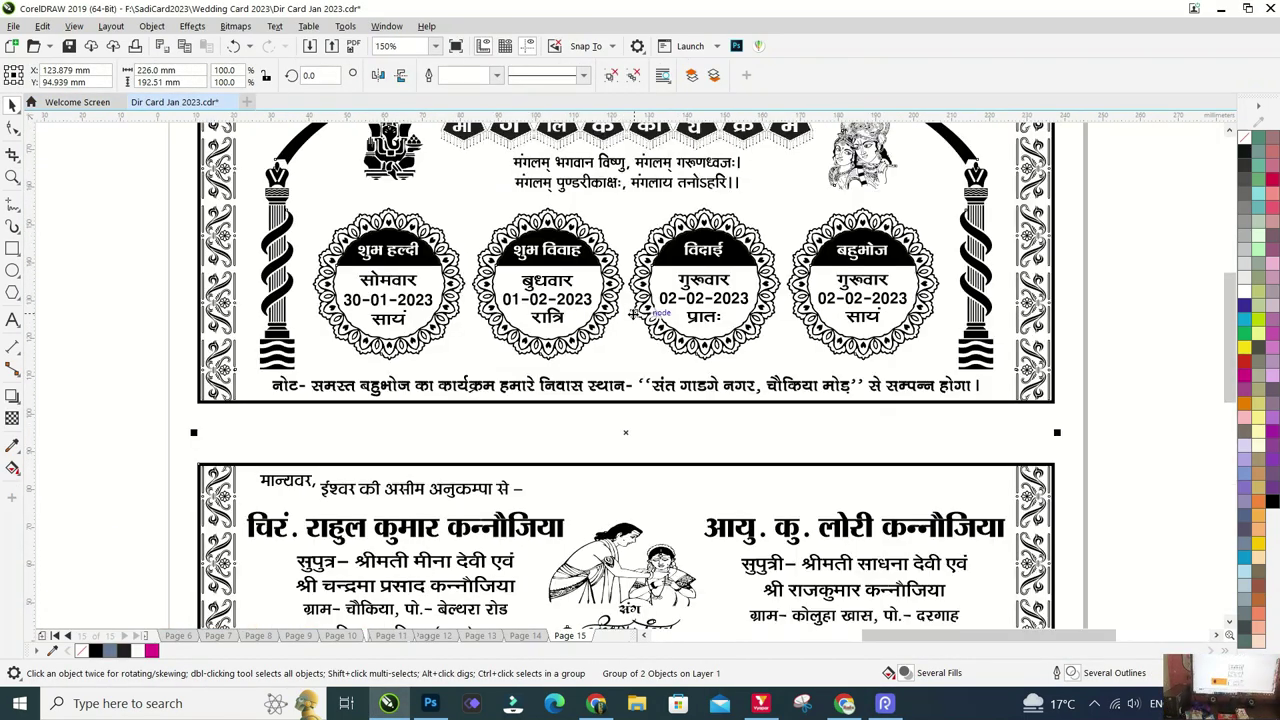
pyautogui.scroll(-2, 633, 313)
pyautogui.click(477, 248)
pyautogui.moveTo(469, 227); pyautogui.dragTo(793, 457)
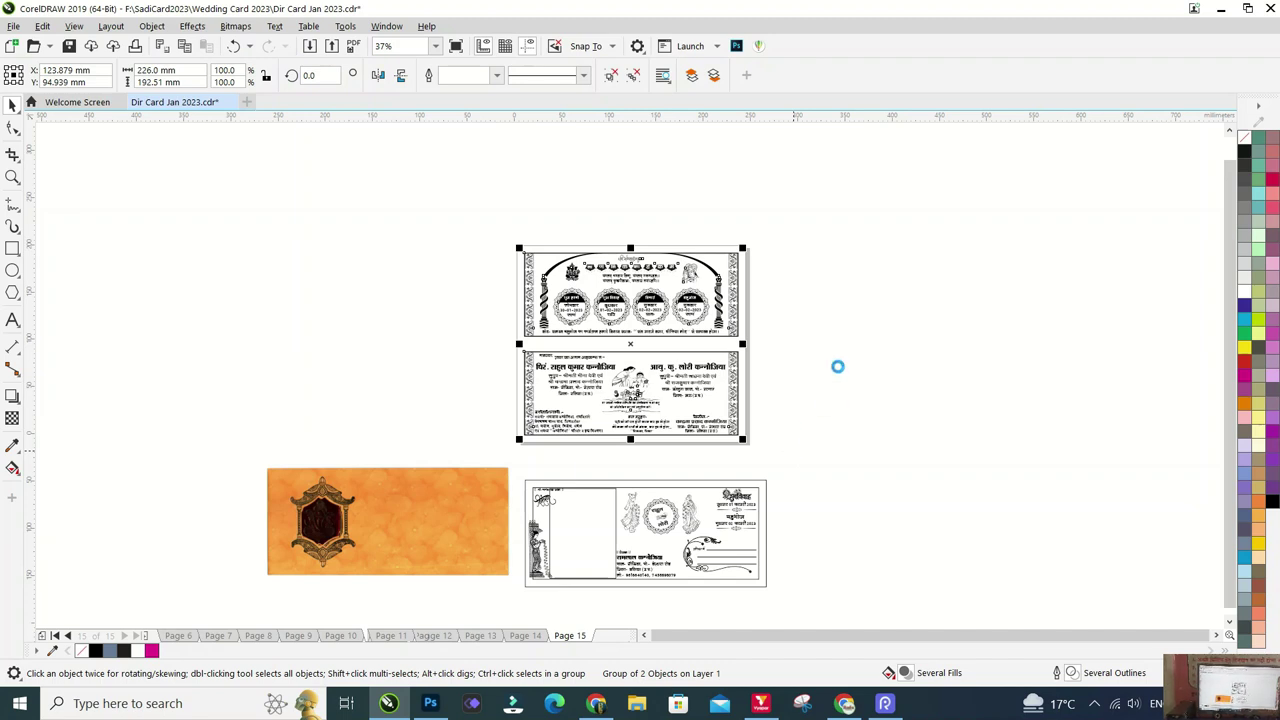
pyautogui.click(837, 366)
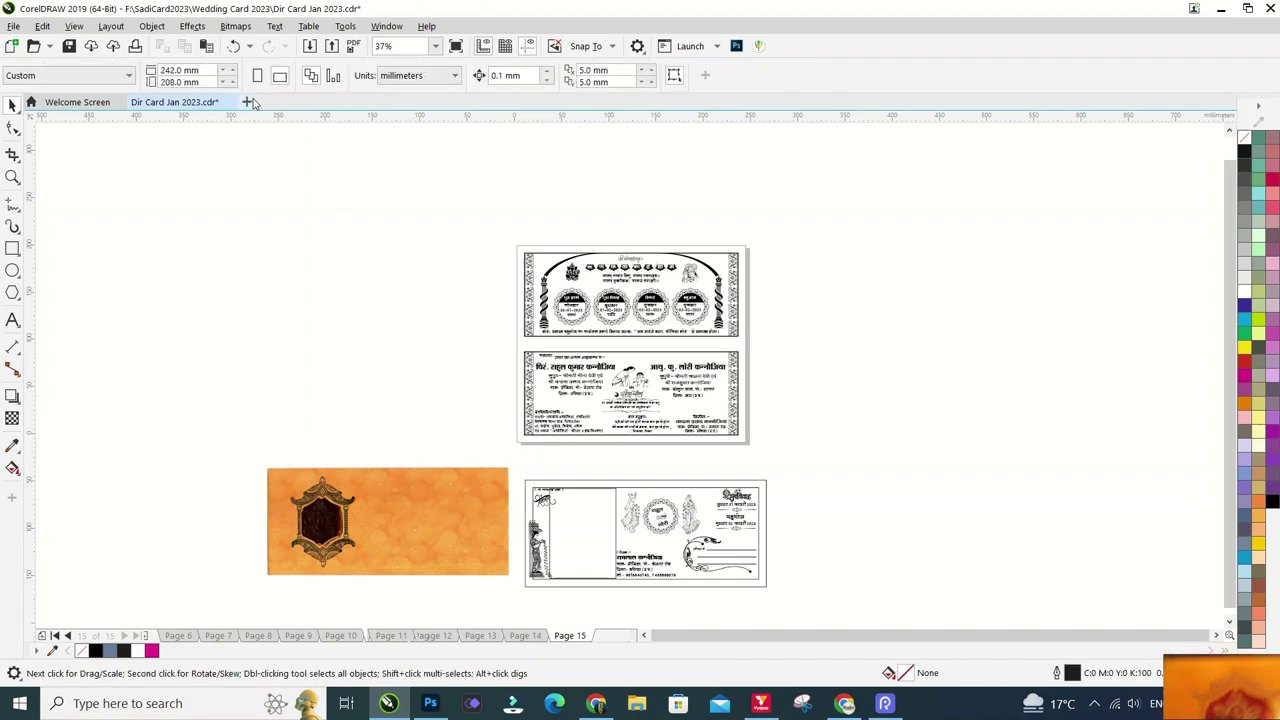
# Create a blank A4 document and rotate the pasted card by 90°
pyautogui.hotkey('ctrl', 'n')
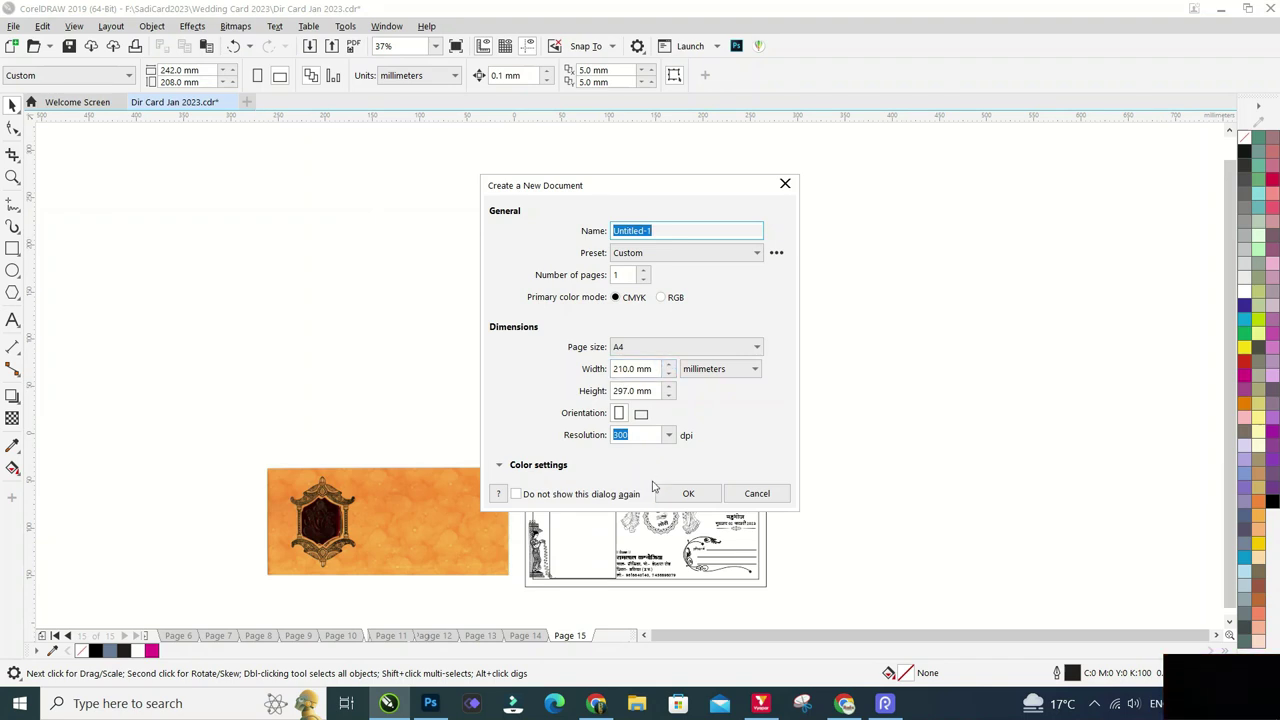
pyautogui.click(675, 494)
pyautogui.moveTo(318, 282); pyautogui.dragTo(772, 478)
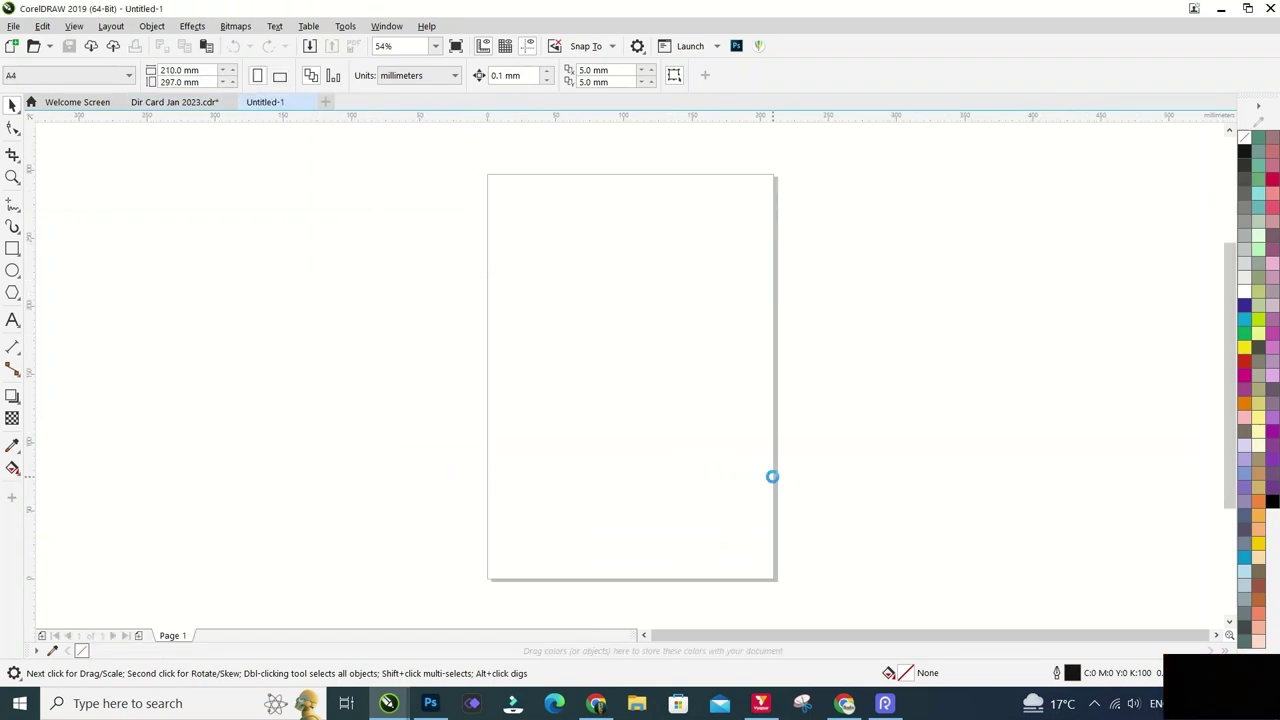
pyautogui.click(333, 297)
pyautogui.click(596, 318)
pyautogui.click(312, 75)
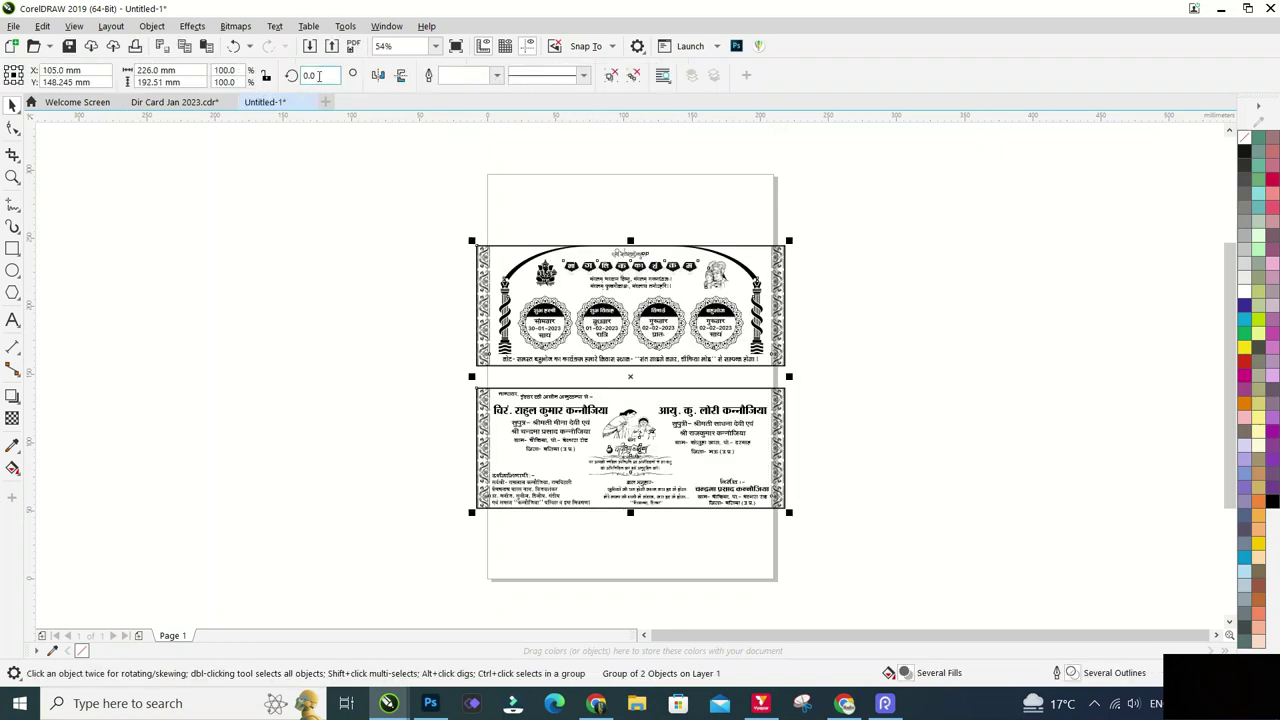
pyautogui.write('9')
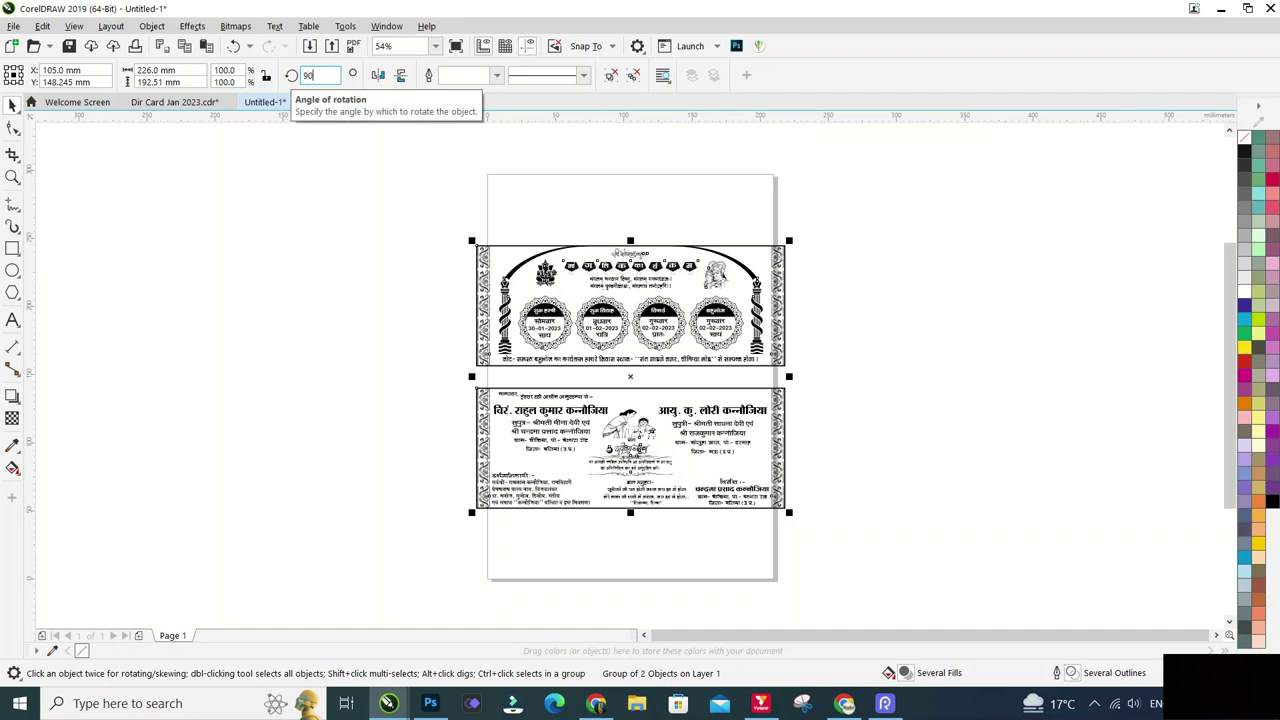
pyautogui.press('Return')
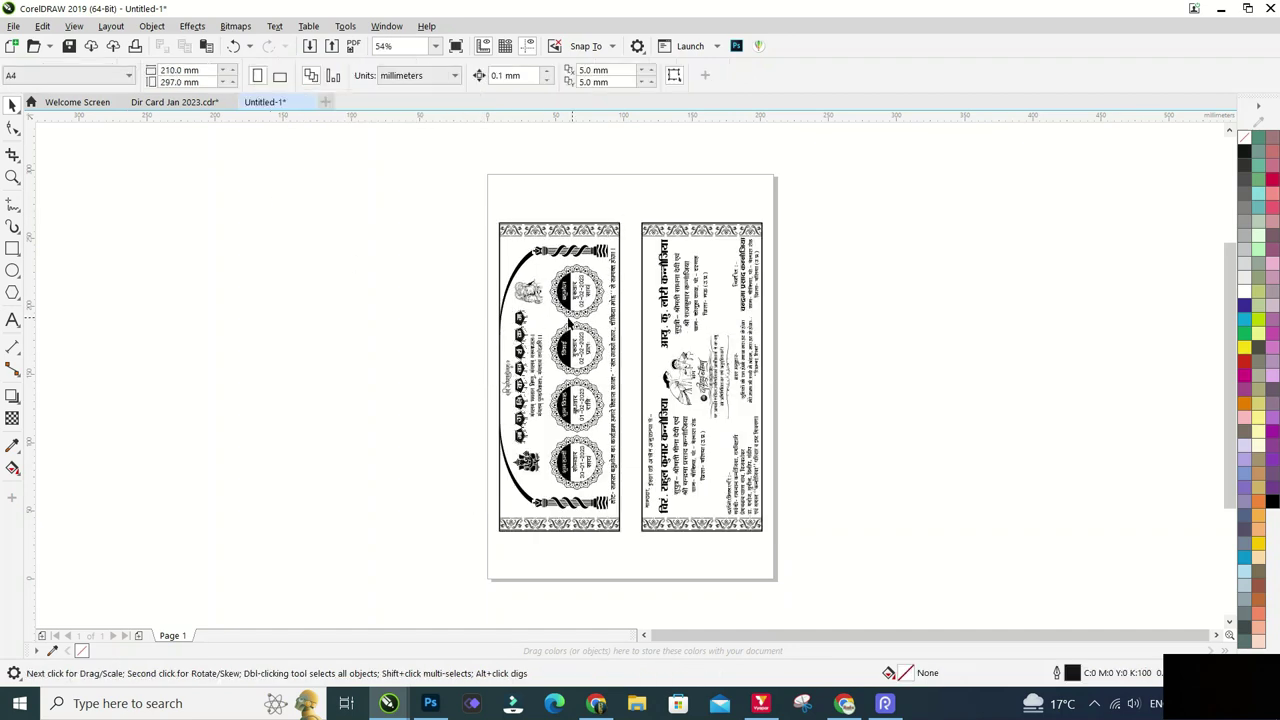
pyautogui.click(420, 346)
# Delete the back cover's outer border rectangle and inner left rectangle in Dir Card Jan 2023
pyautogui.click(175, 102)
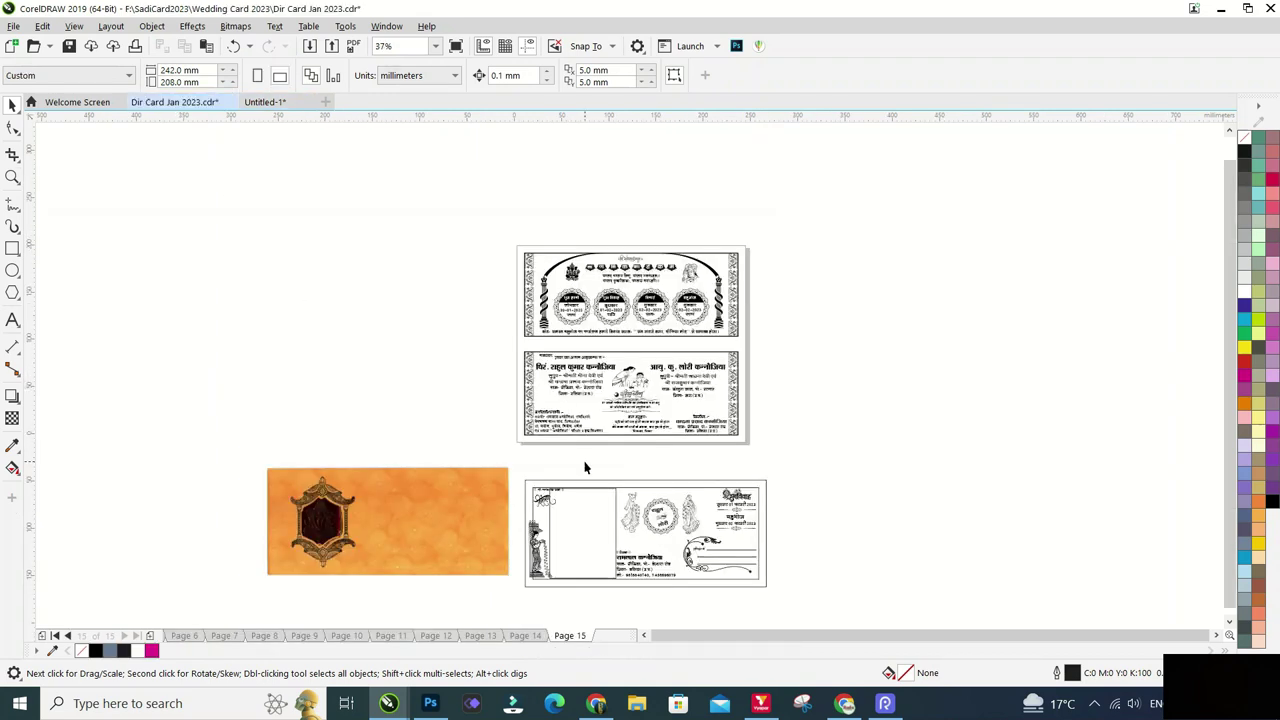
pyautogui.scroll(4, 640, 596)
pyautogui.scroll(-2, 640, 591)
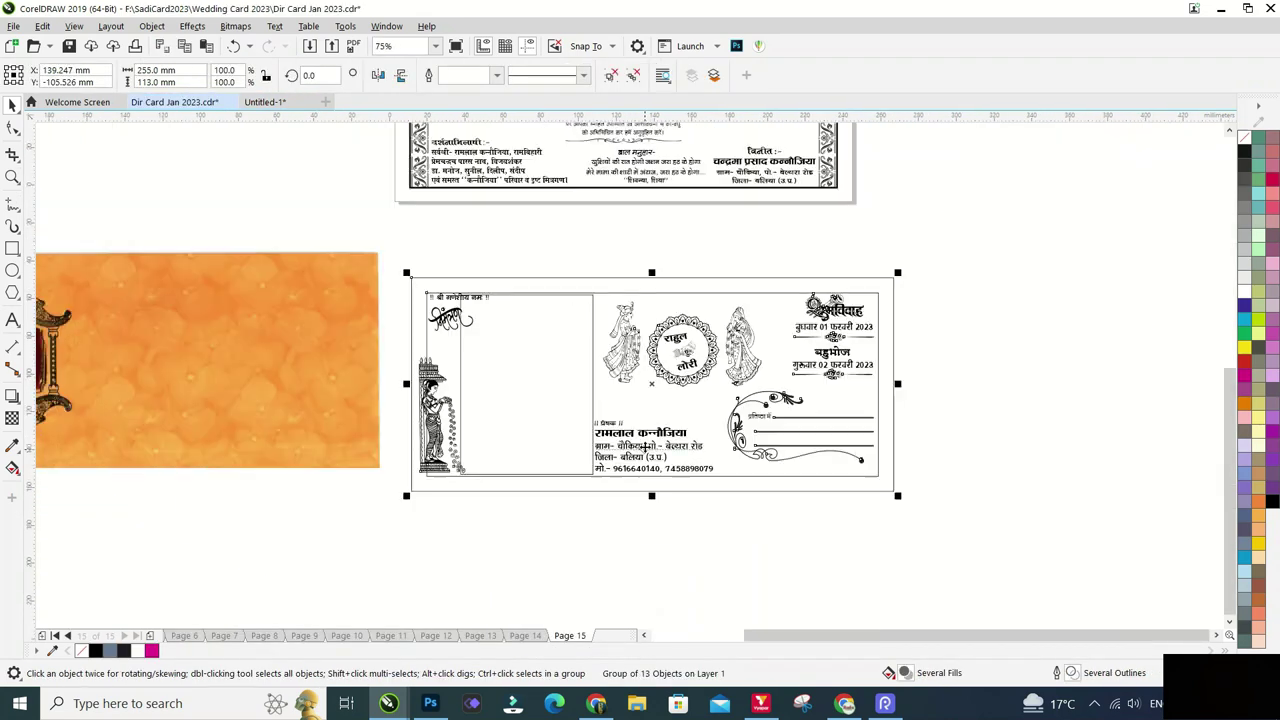
pyautogui.click(597, 368)
pyautogui.click(549, 362)
pyautogui.click(580, 280)
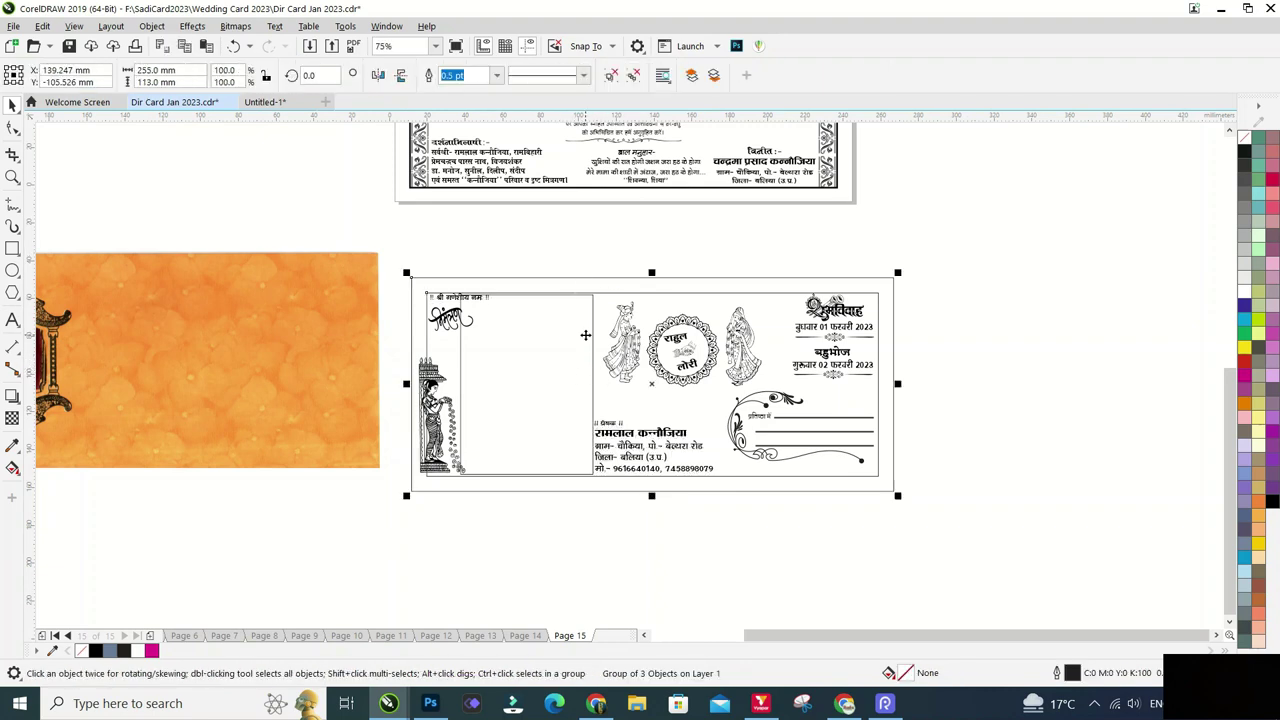
pyautogui.click(968, 289)
pyautogui.click(885, 284)
pyautogui.press('Delete')
pyautogui.click(563, 369)
pyautogui.press('Delete')
# Group all 14 remaining back cover objects and return to Untitled-1
pyautogui.moveTo(1057, 535)
pyautogui.mouseDown()
pyautogui.moveTo(928, 540)
pyautogui.moveTo(336, 256)
pyautogui.mouseUp()
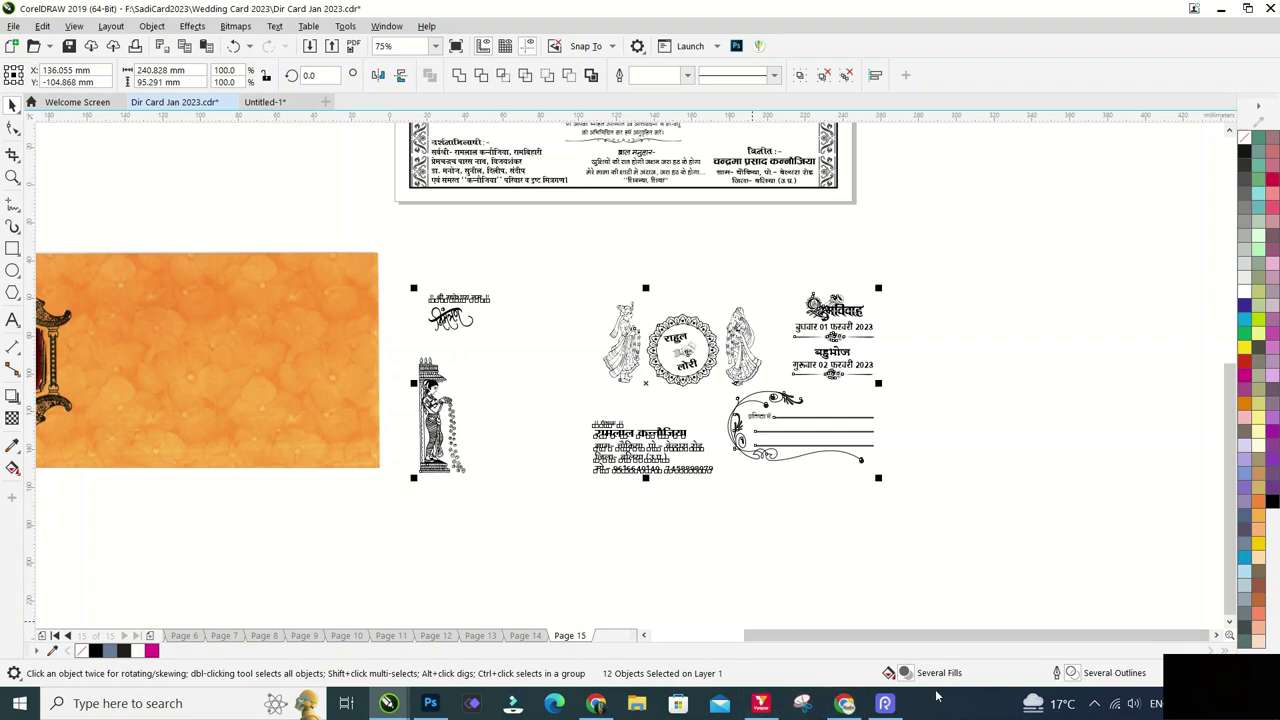
pyautogui.scroll(-1, 735, 427)
pyautogui.click(735, 427)
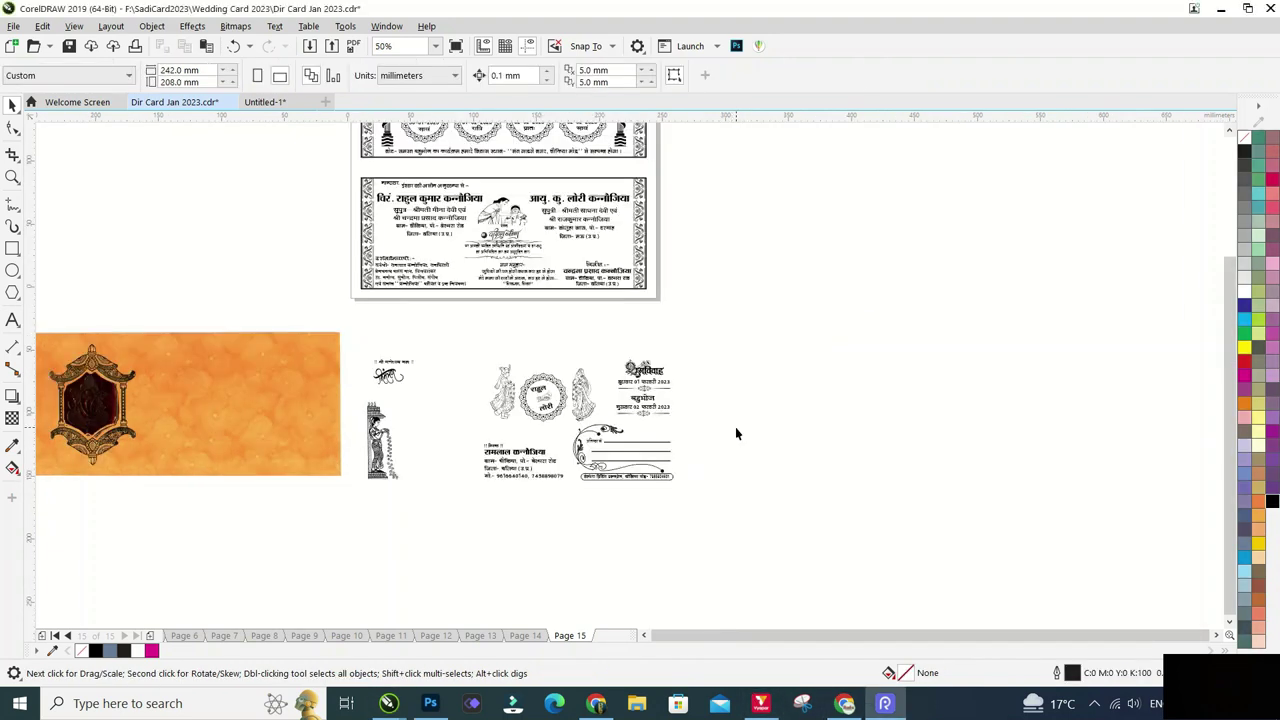
pyautogui.moveTo(806, 307); pyautogui.dragTo(461, 497)
pyautogui.moveTo(344, 537); pyautogui.dragTo(344, 537)
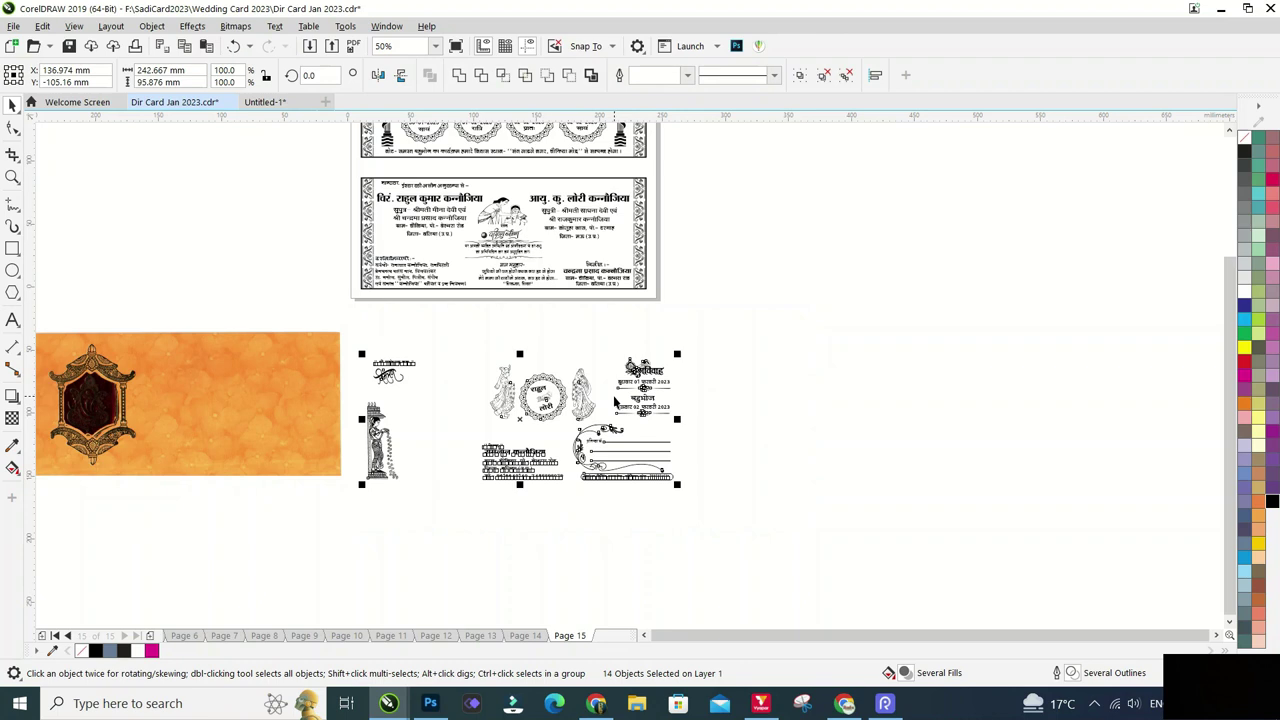
pyautogui.scroll(2, 615, 395)
pyautogui.click(858, 347)
pyautogui.moveTo(98, 274); pyautogui.dragTo(803, 600)
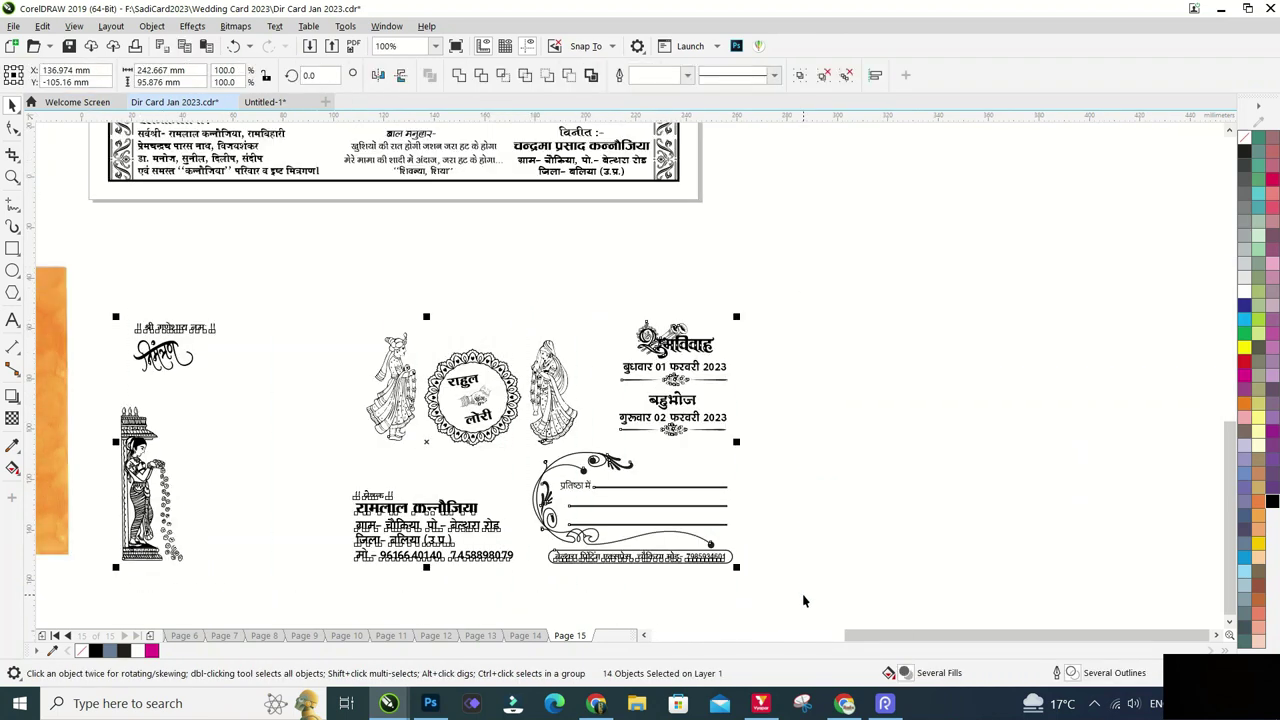
pyautogui.hotkey('ctrl', 'g')
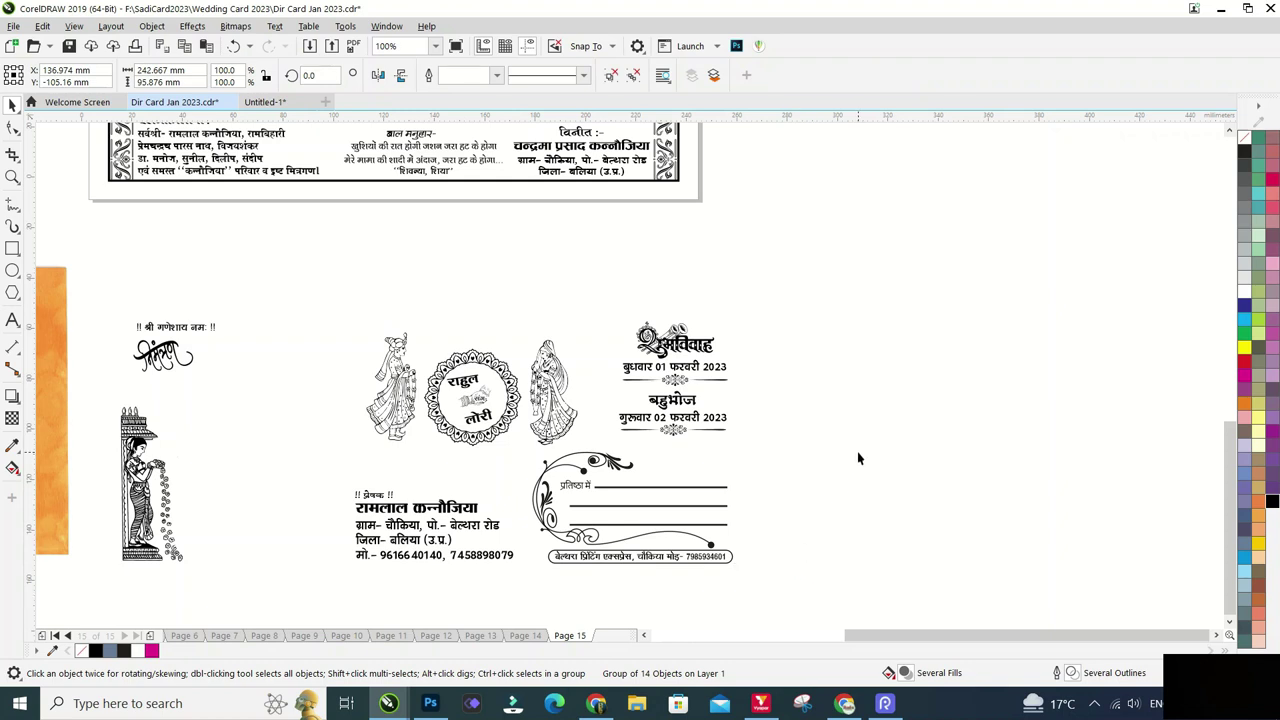
pyautogui.click(780, 453)
pyautogui.click(266, 102)
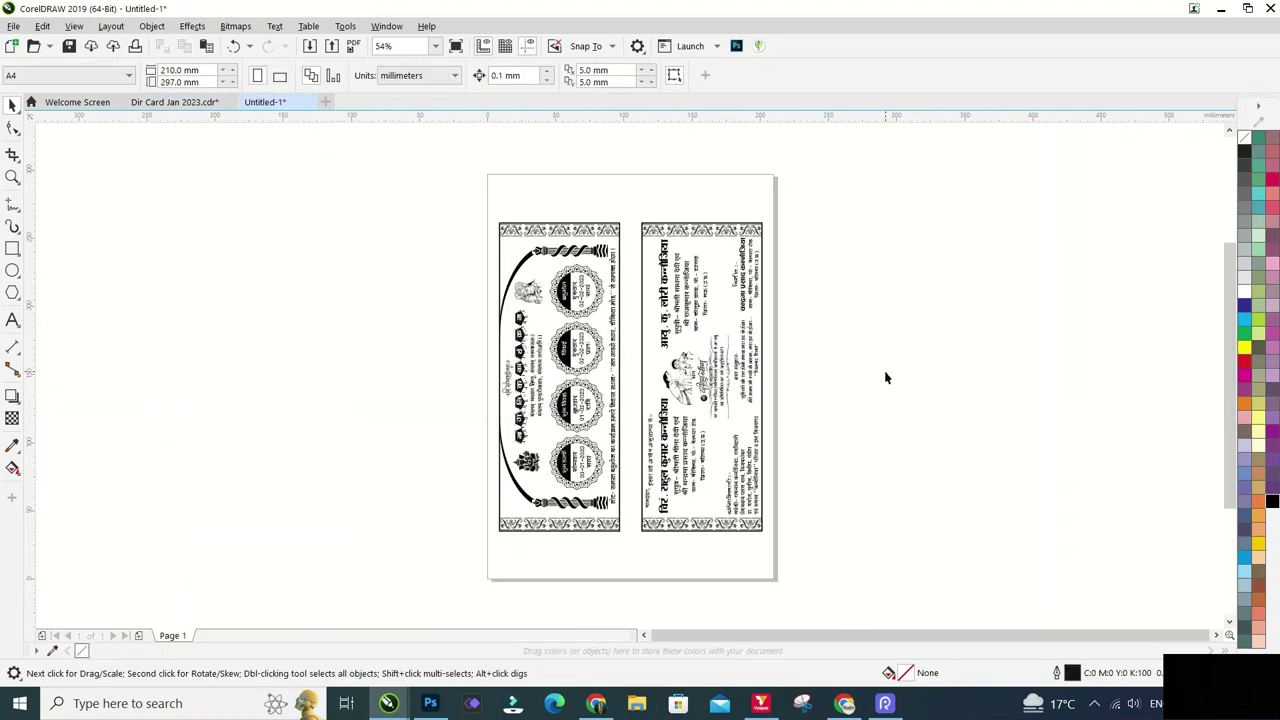
# Add Page 2, then paste, centre and rotate the back cover group 90°
pyautogui.click(140, 636)
pyautogui.moveTo(370, 427); pyautogui.dragTo(703, 457)
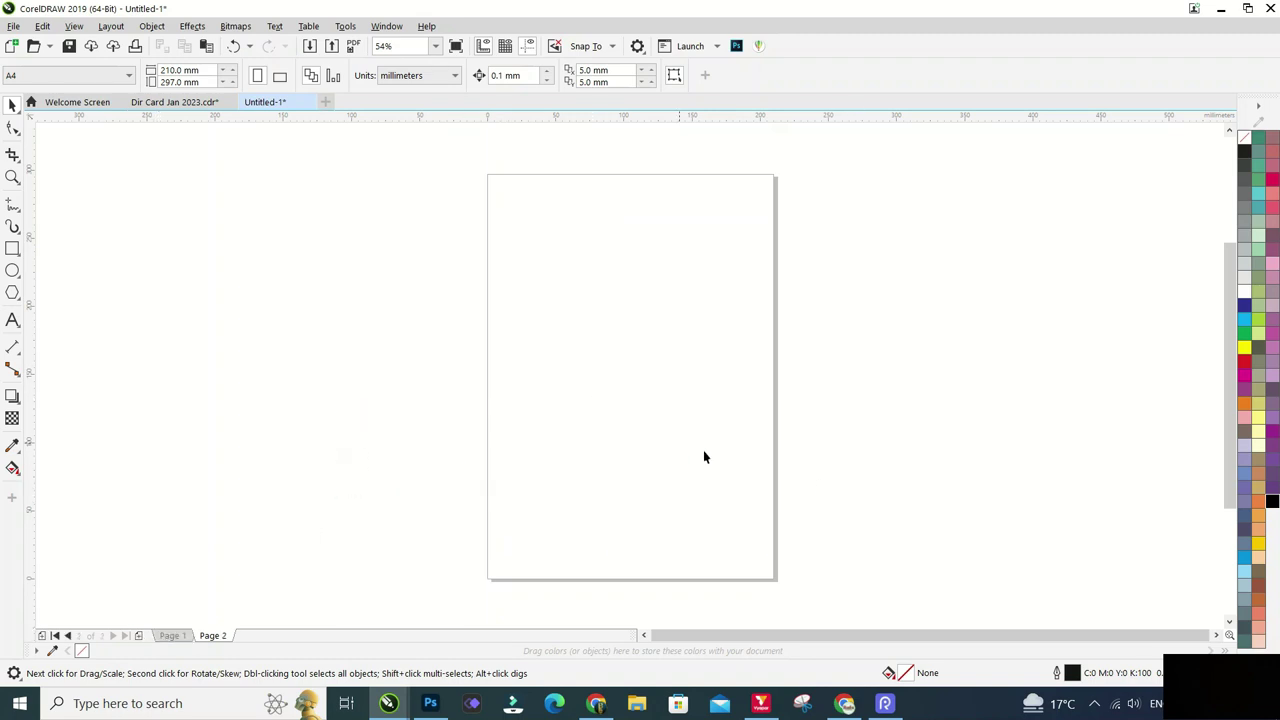
pyautogui.hotkey('ctrl', 'v')
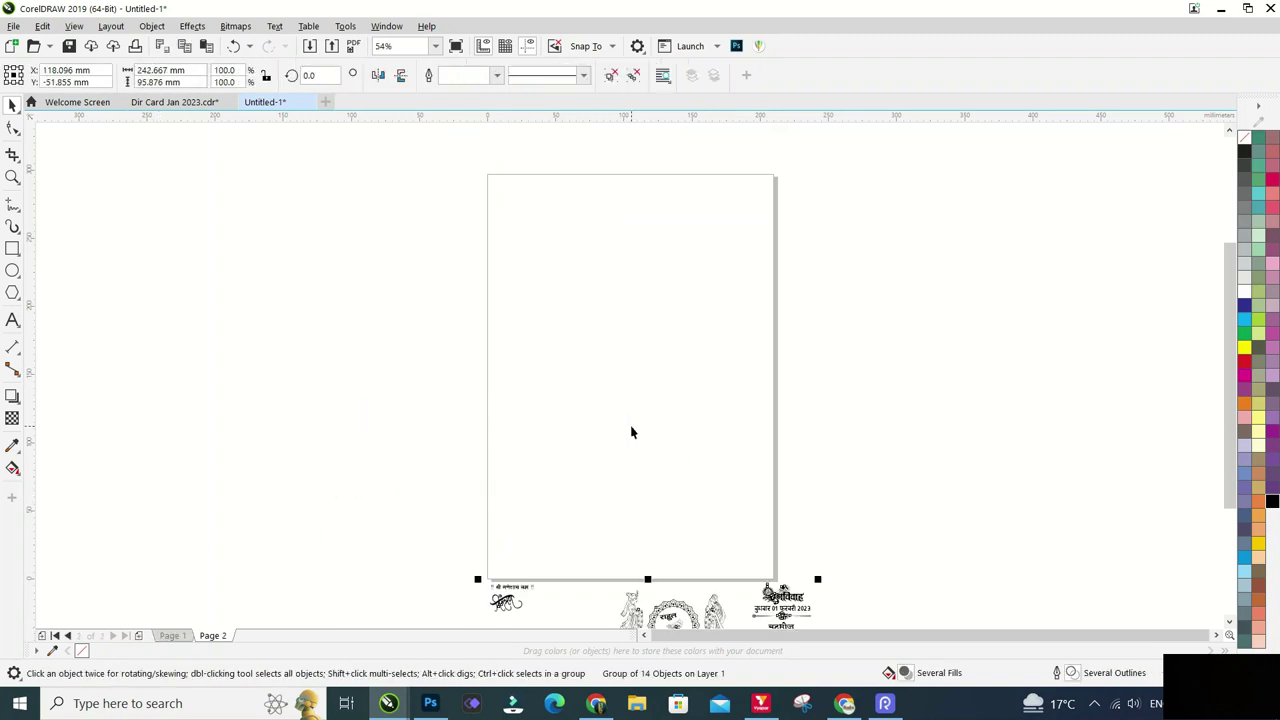
pyautogui.press('p')
pyautogui.click(315, 75)
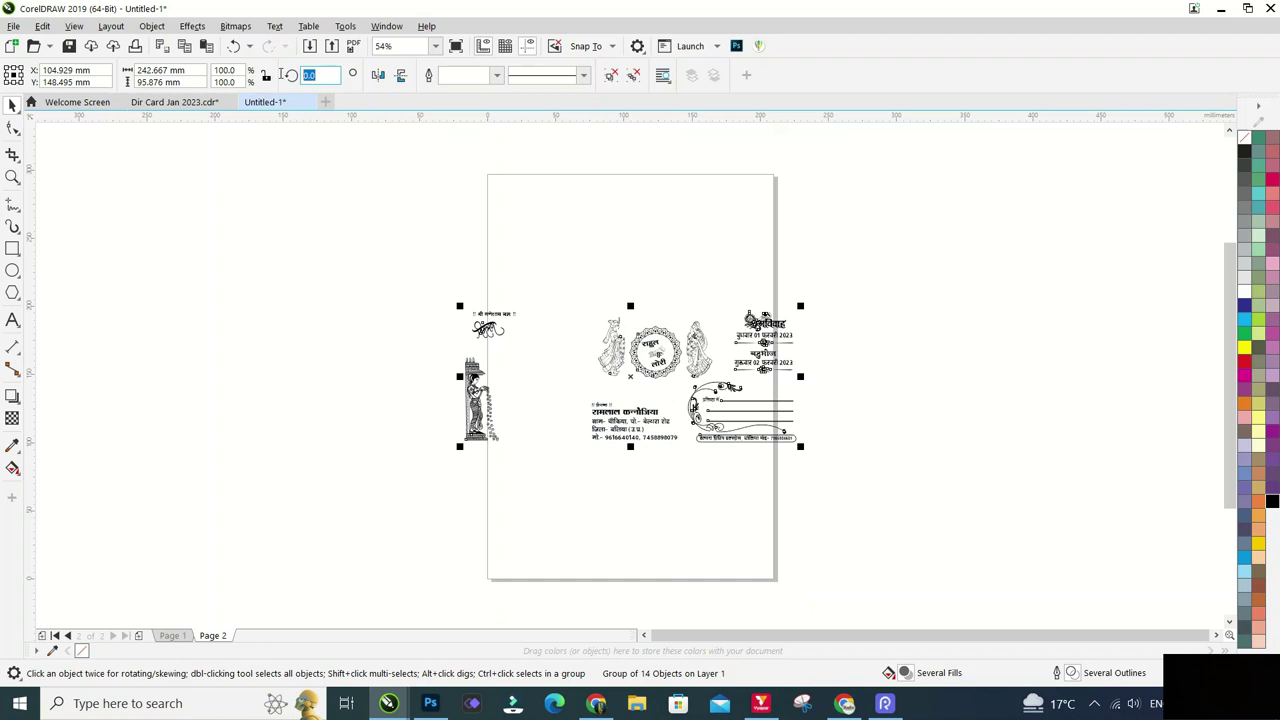
pyautogui.write('90')
pyautogui.press('Return')
# Shift the rotated back cover group toward the page's right side
pyautogui.click(448, 346)
pyautogui.click(650, 316)
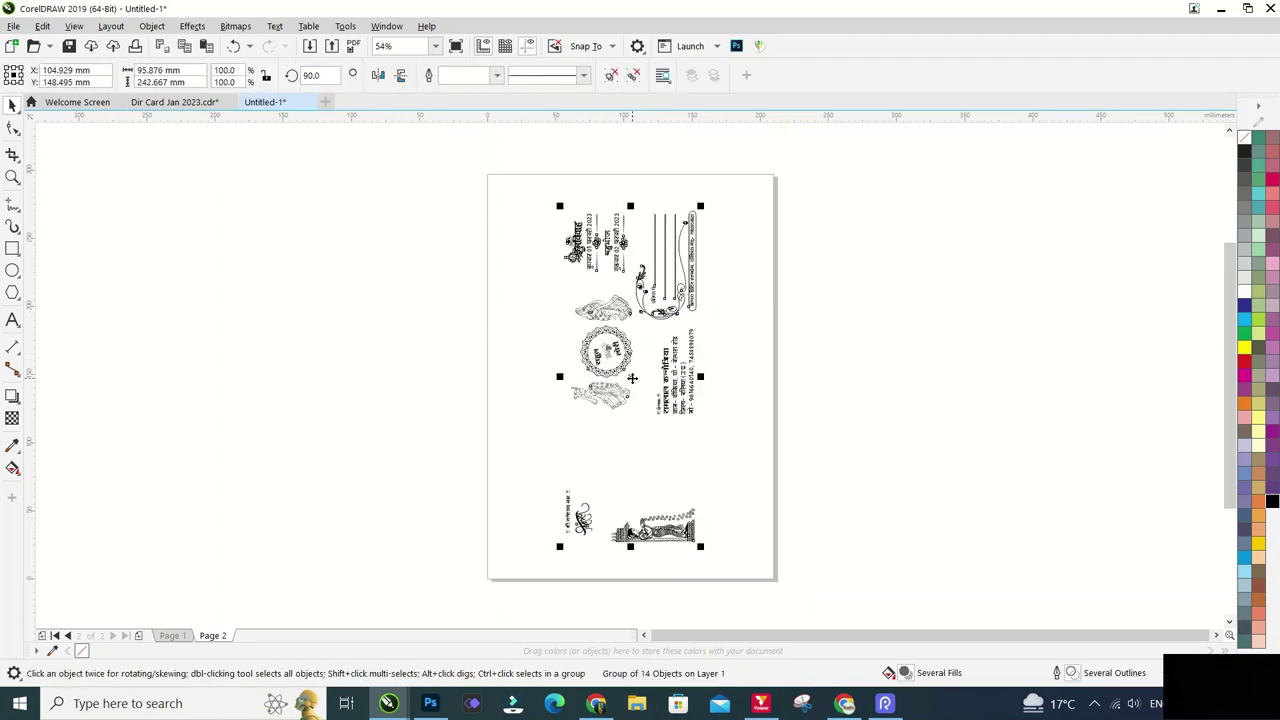
pyautogui.moveTo(650, 384); pyautogui.dragTo(696, 384)
pyautogui.click(916, 365)
pyautogui.click(676, 366)
pyautogui.click(528, 404)
pyautogui.click(670, 368)
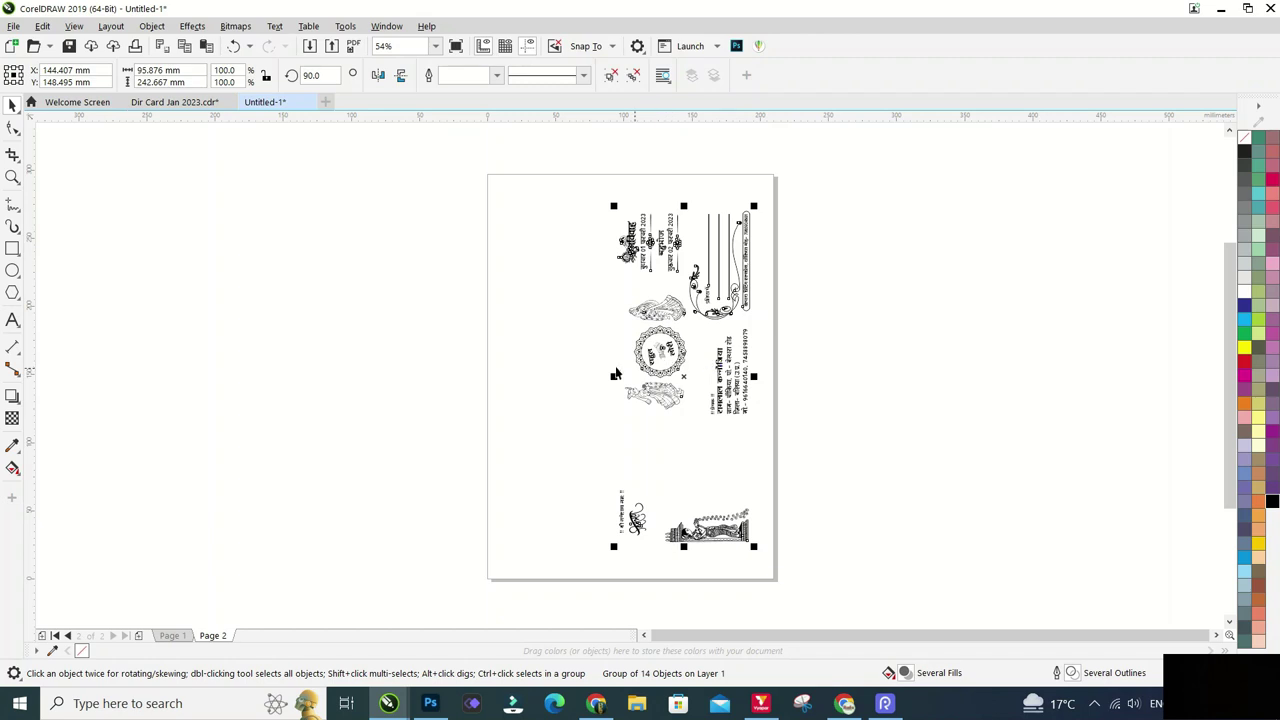
pyautogui.click(14, 26)
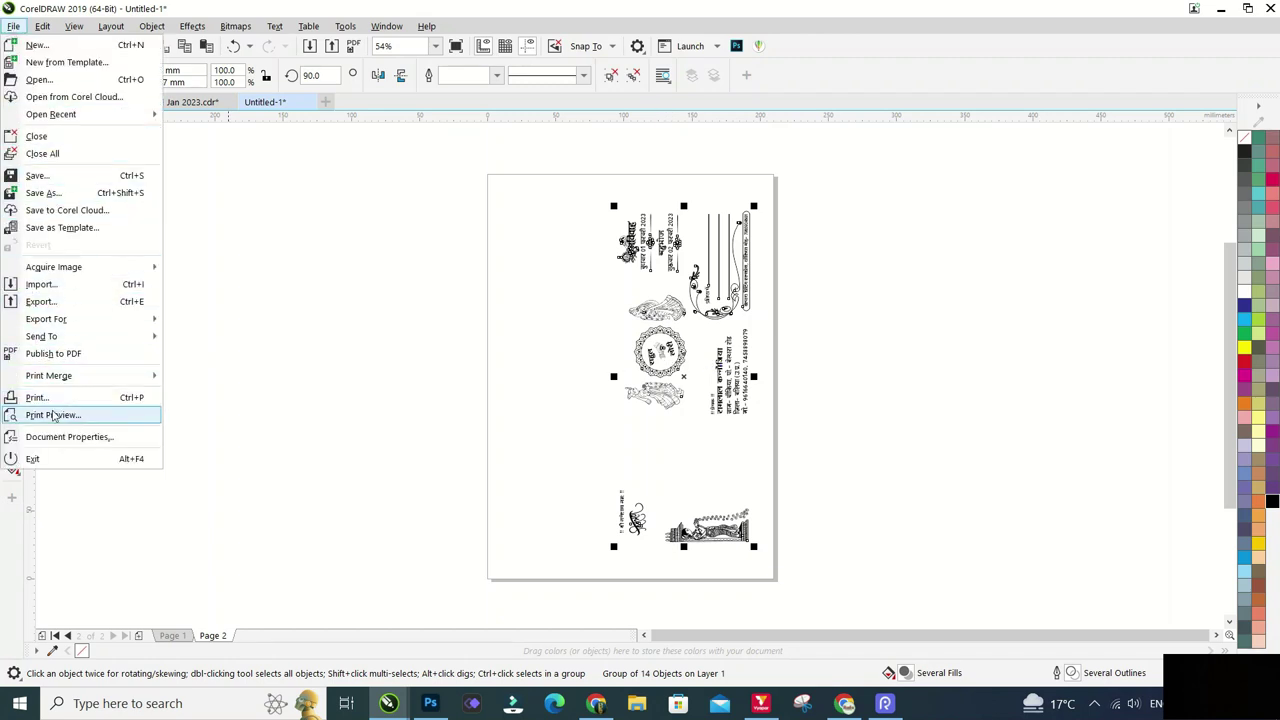
# Try the Canon LBP2900 and EPSON L3110 printers, dismissing the unavailable warnings
pyautogui.click(20, 398)
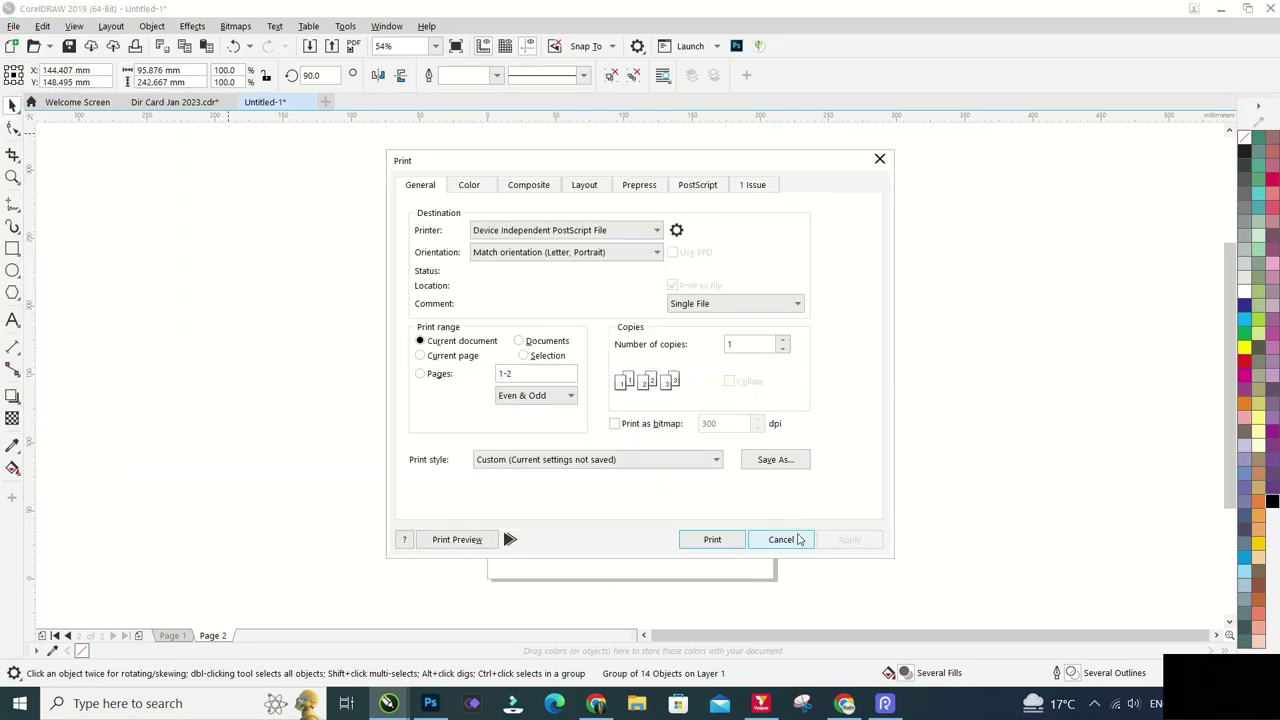
pyautogui.click(782, 539)
pyautogui.press('Escape')
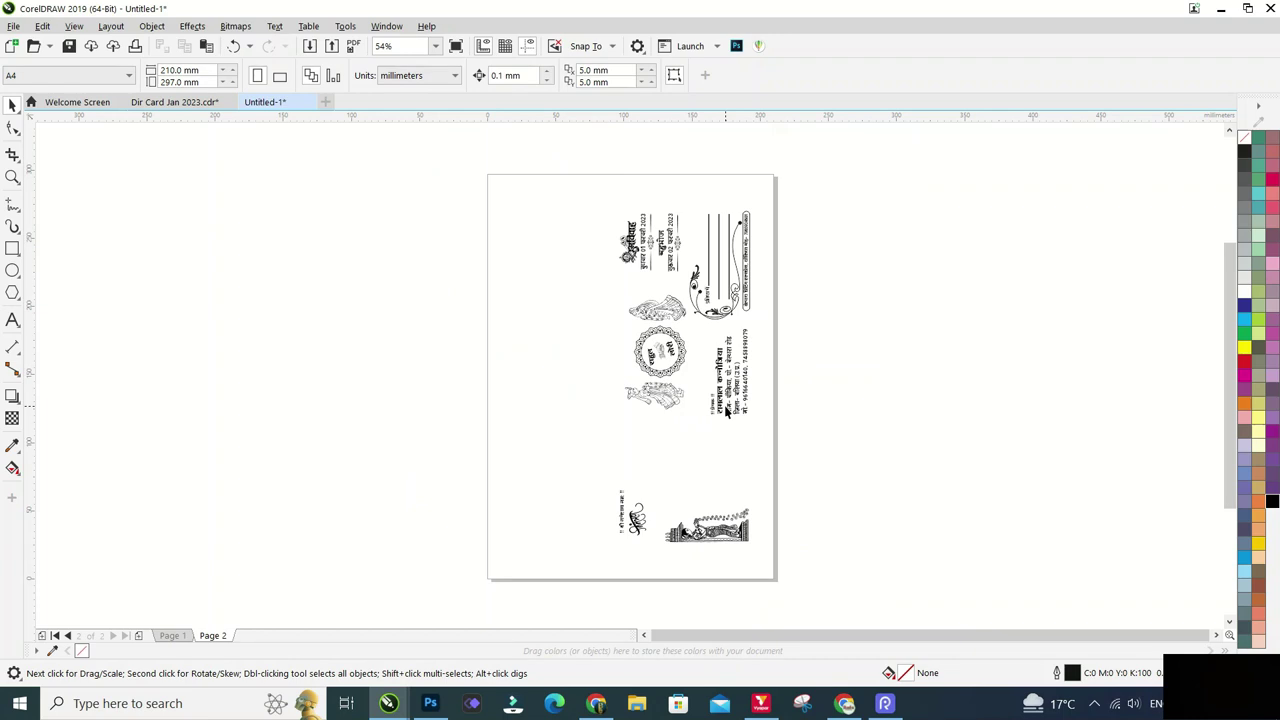
pyautogui.hotkey('ctrl', 'p')
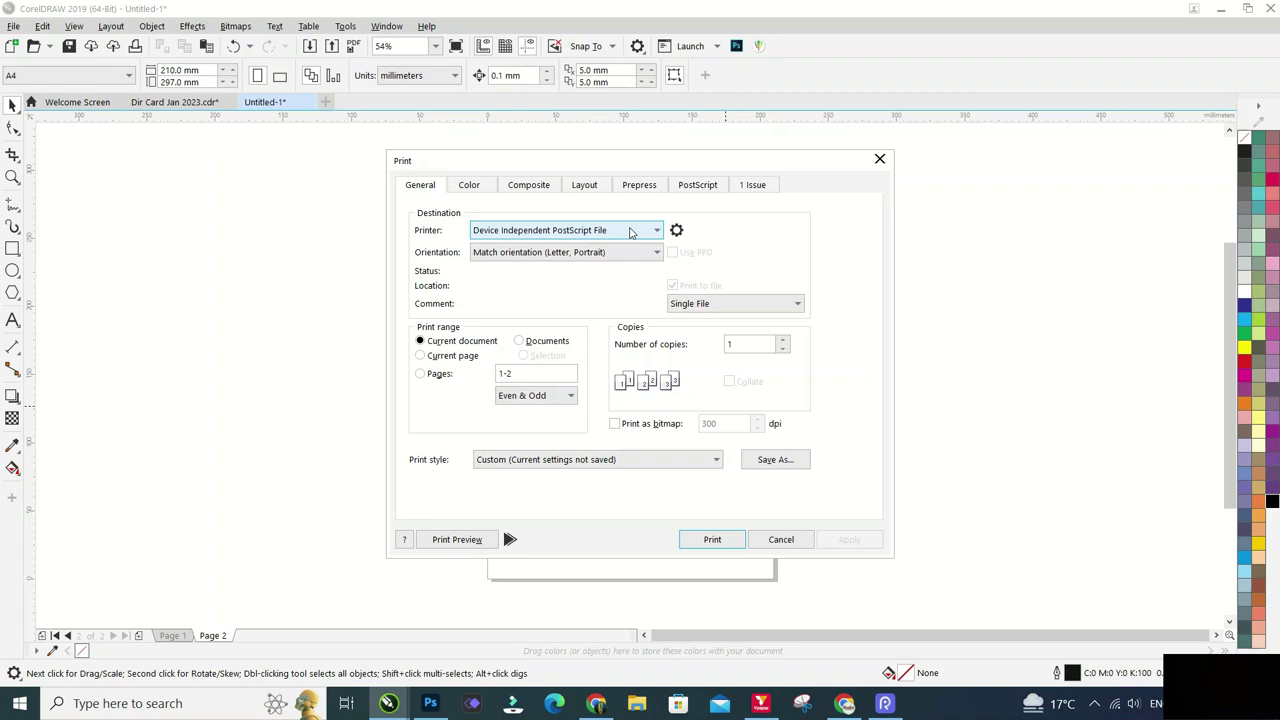
pyautogui.click(630, 232)
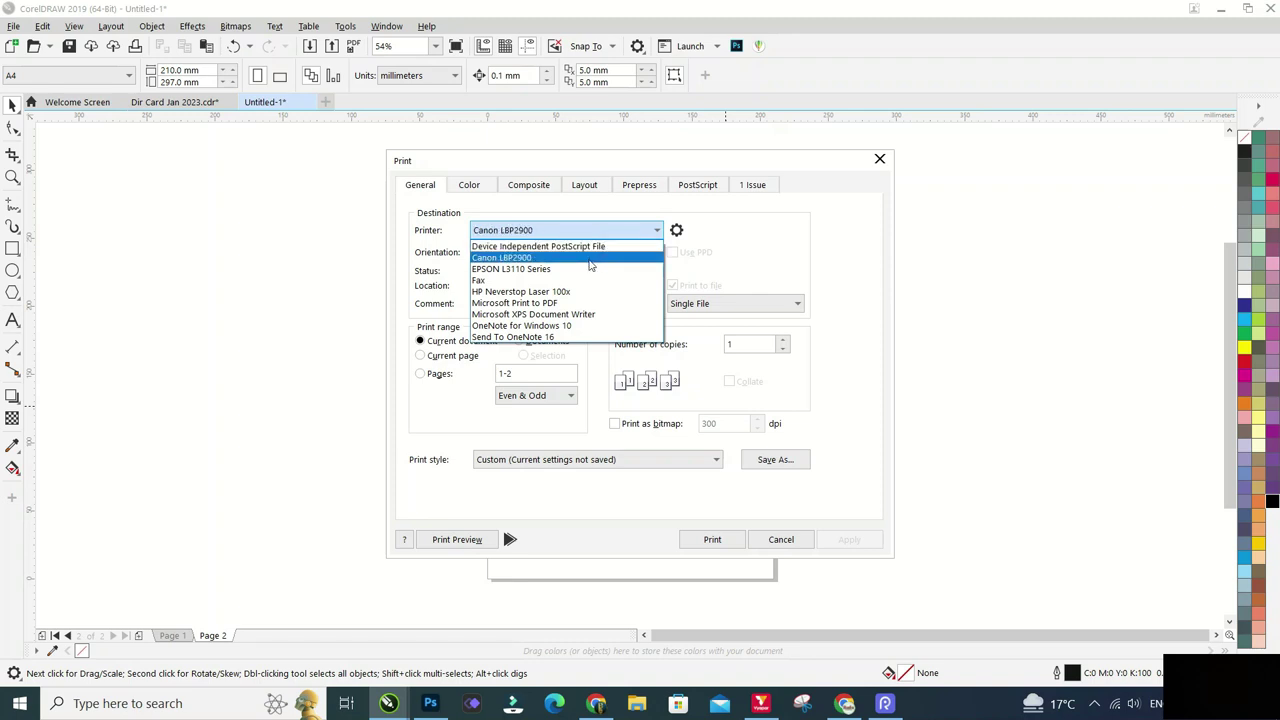
pyautogui.click(590, 259)
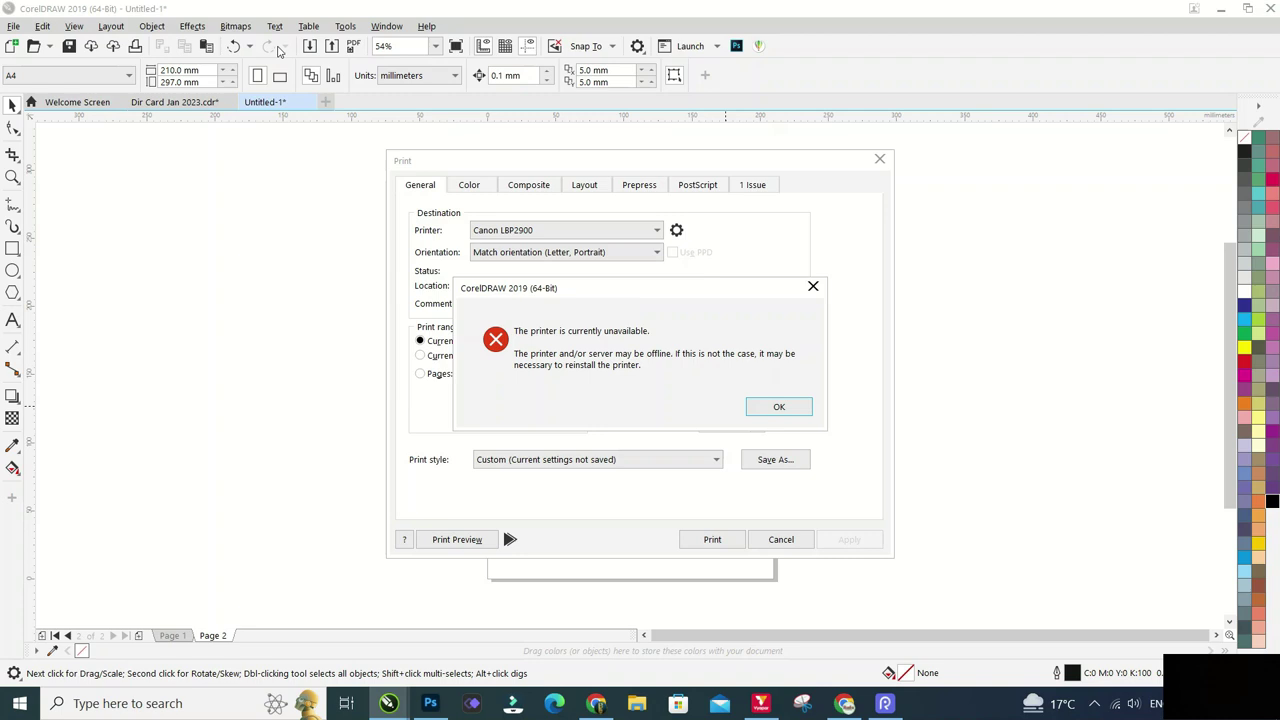
pyautogui.click(793, 407)
pyautogui.click(580, 232)
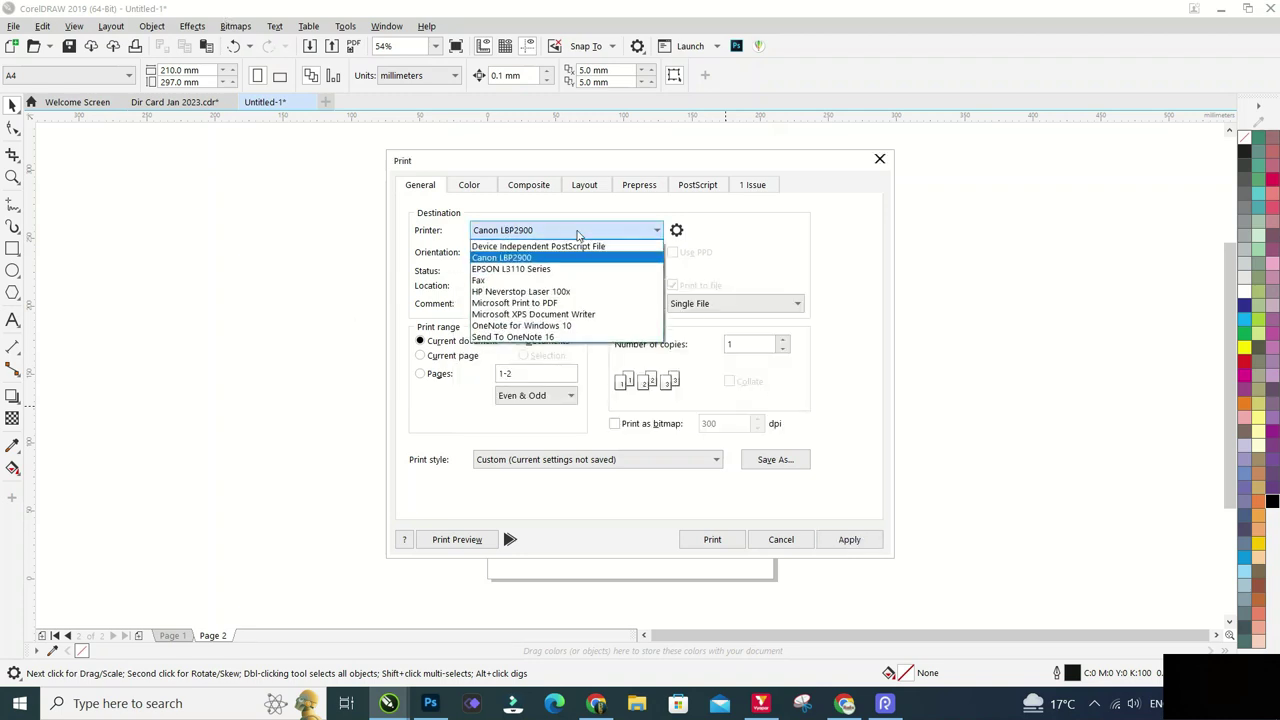
pyautogui.click(585, 272)
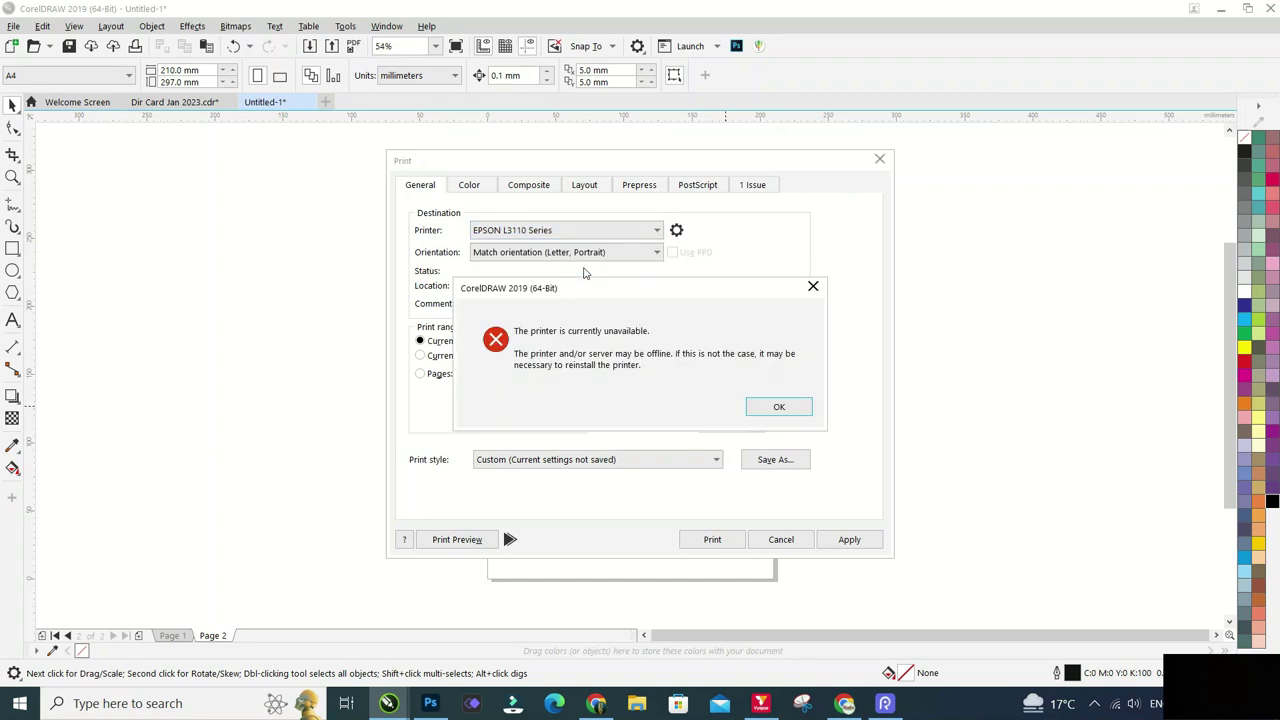
pyautogui.click(785, 412)
pyautogui.click(781, 541)
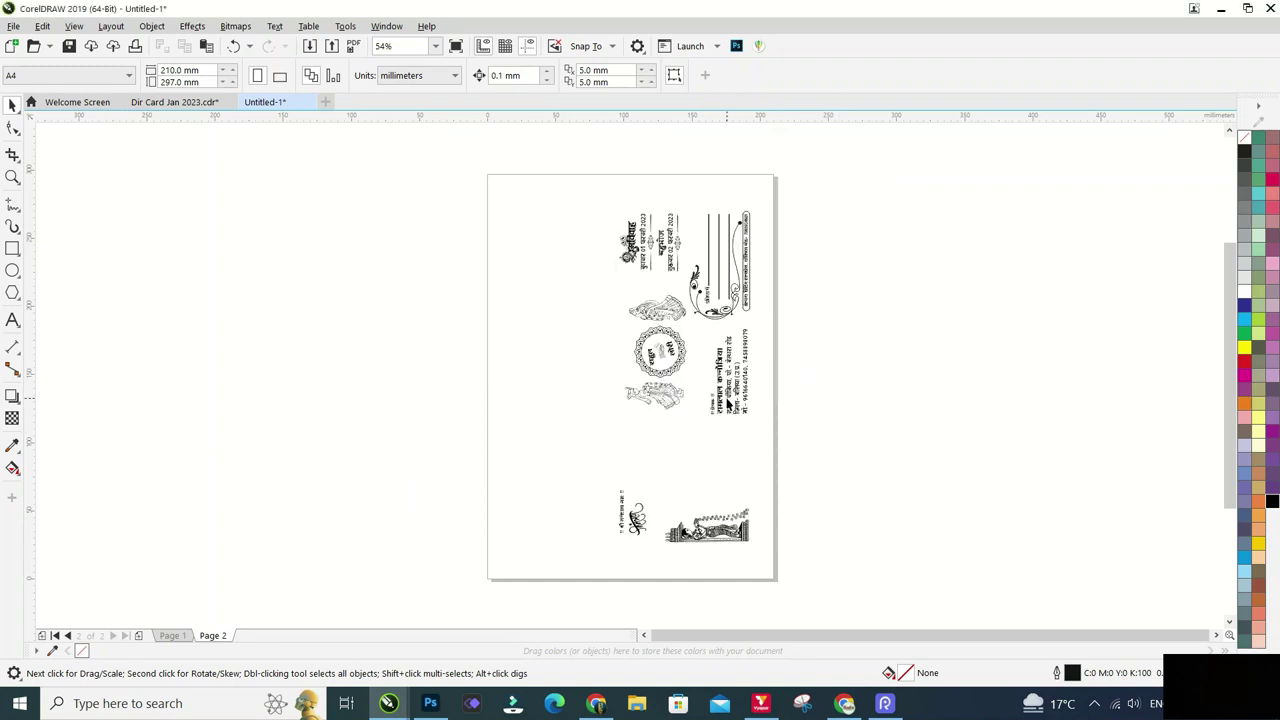
# Reopen the Print dialog with Canon LBP2900 chosen as the printer
pyautogui.click(727, 402)
pyautogui.hotkey('ctrl', 'p')
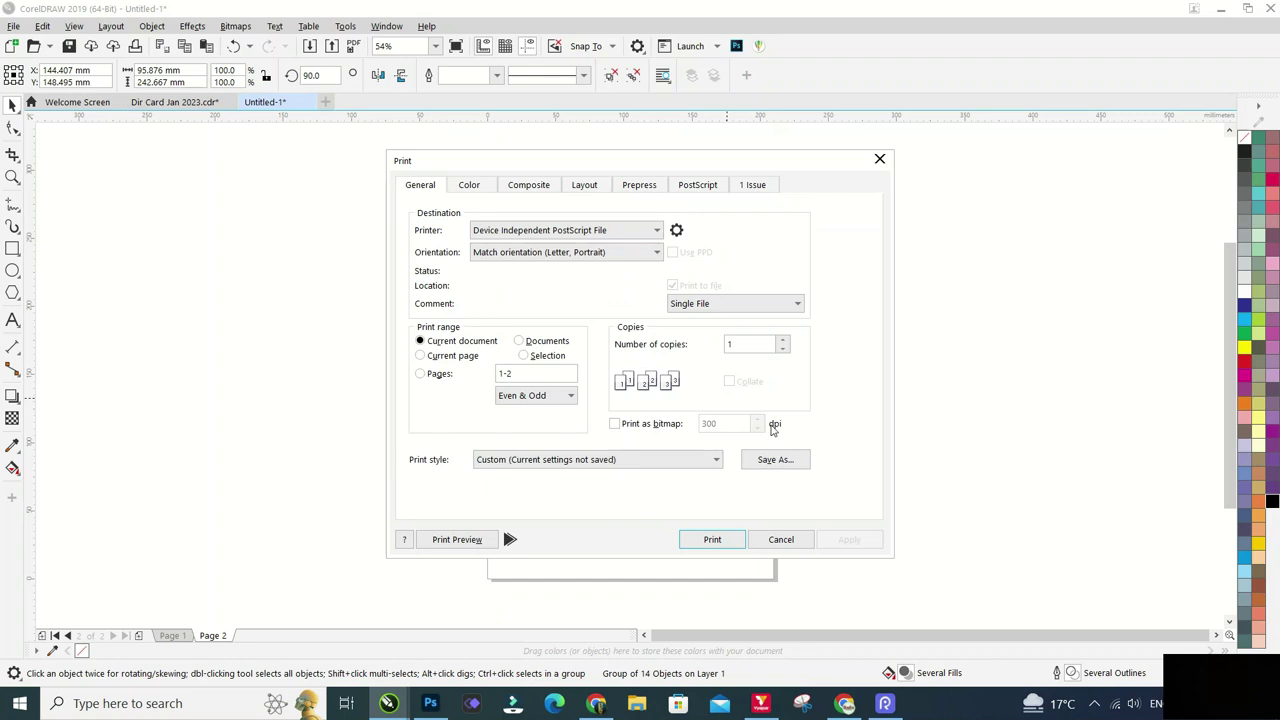
pyautogui.click(606, 233)
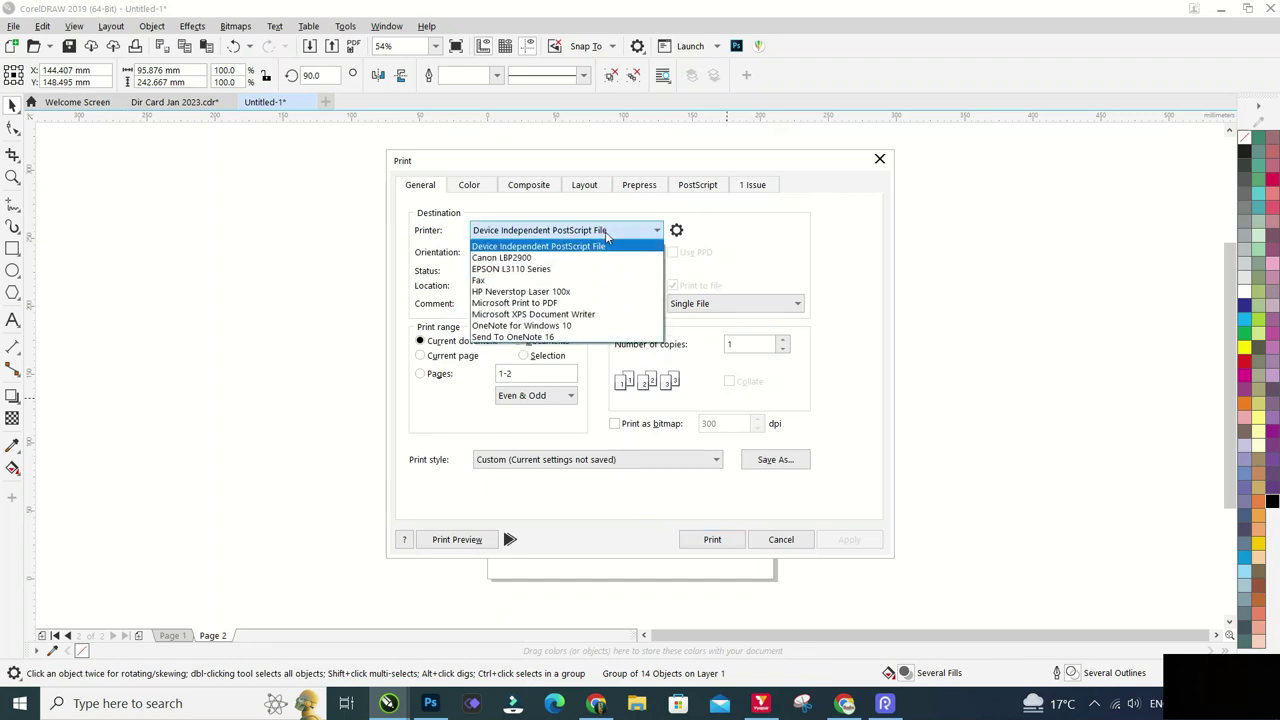
pyautogui.click(600, 257)
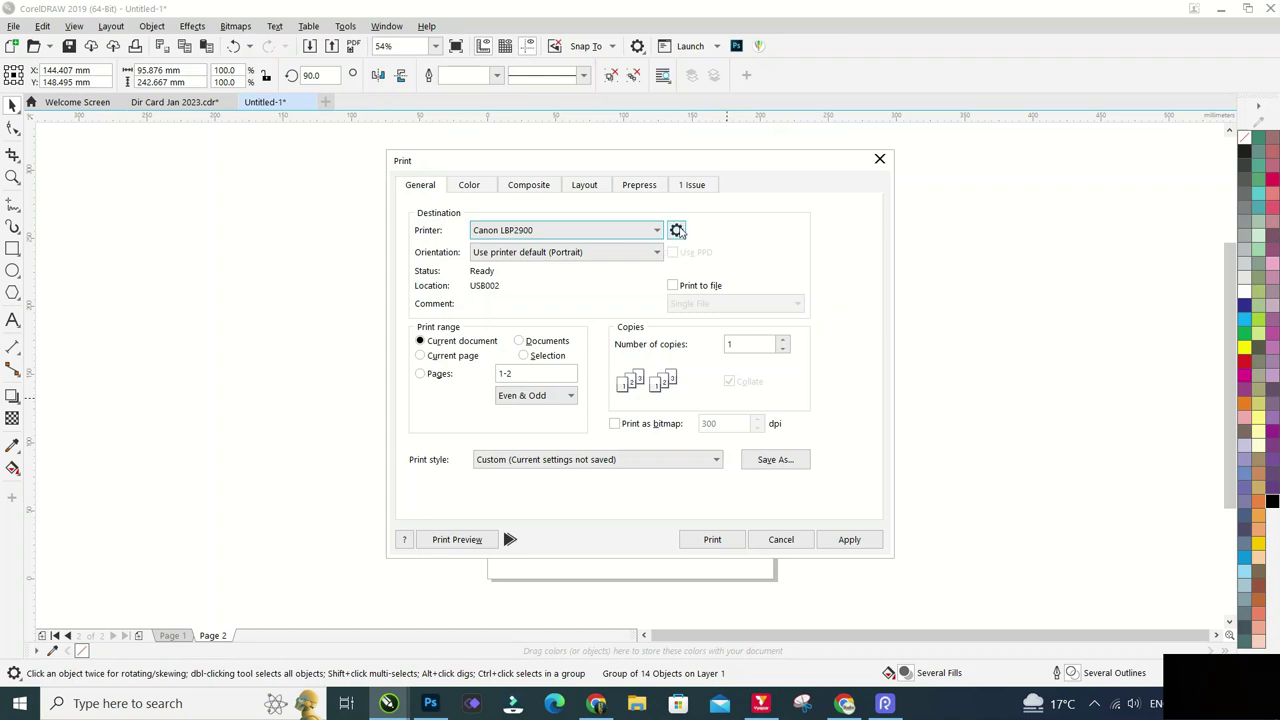
# In the Canon LBP2900 properties, set output size to A4 and paper type to Heavy Paper H
pyautogui.click(677, 231)
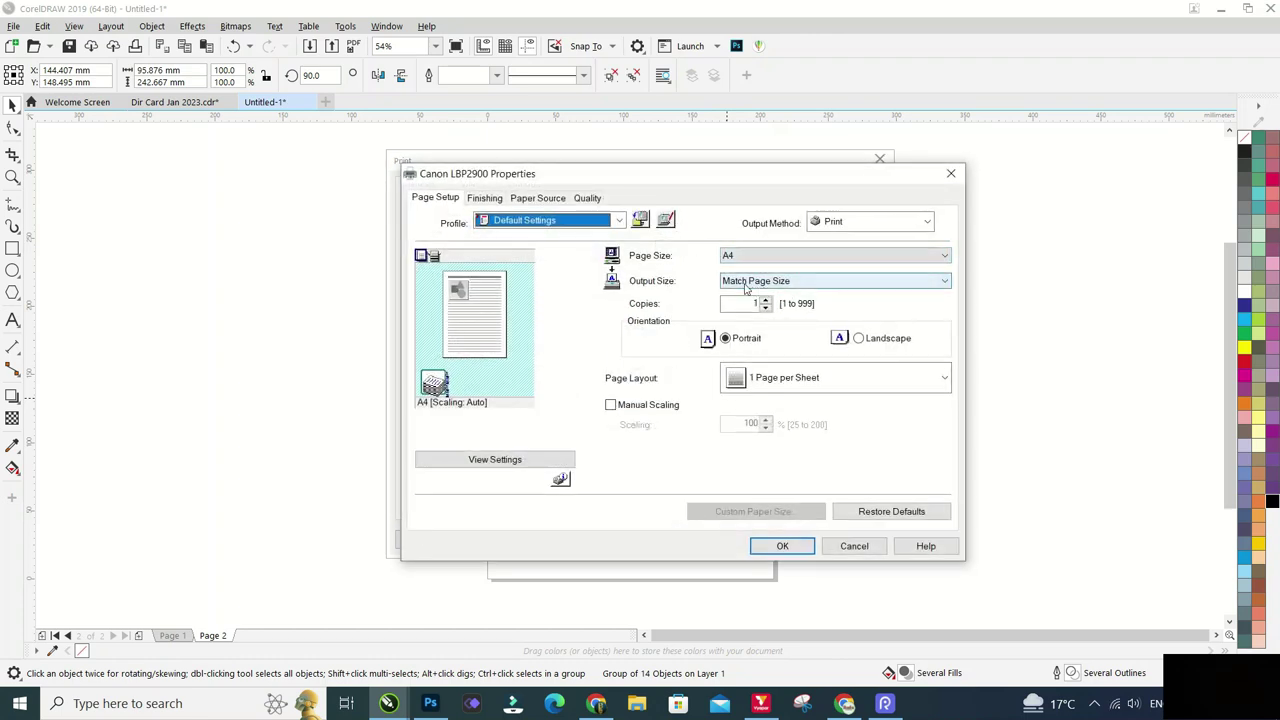
pyautogui.click(745, 289)
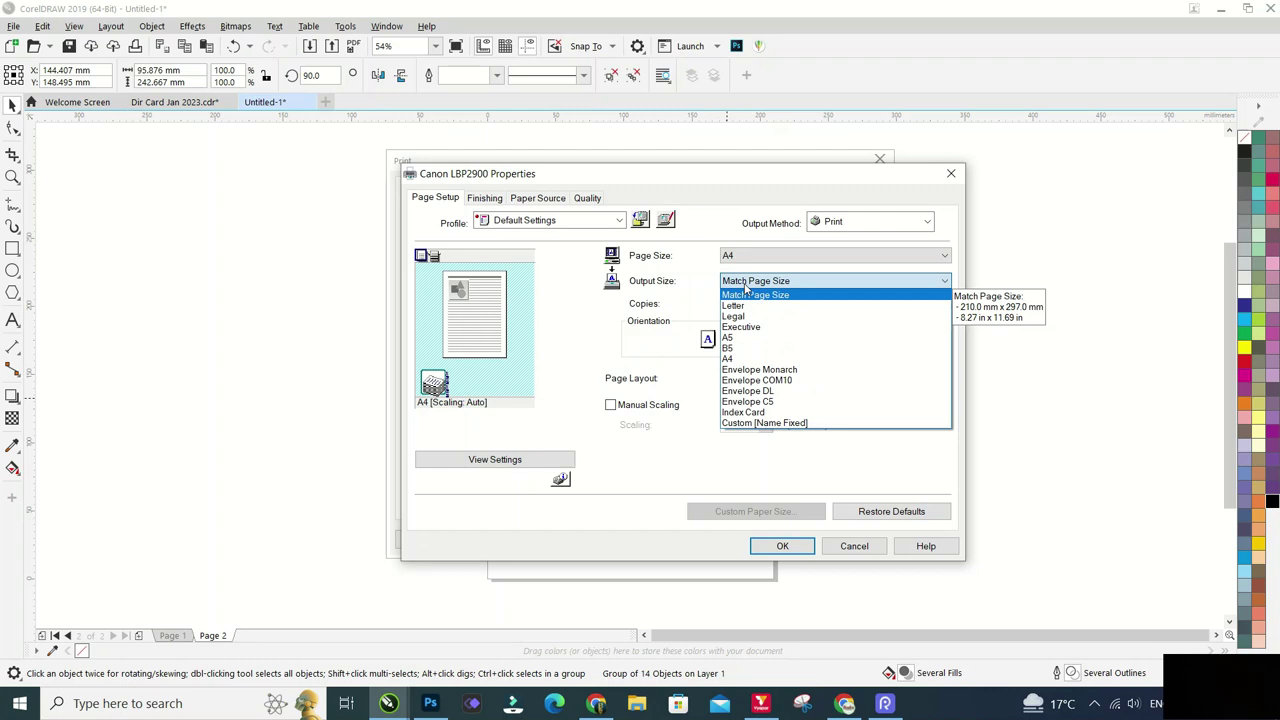
pyautogui.click(750, 360)
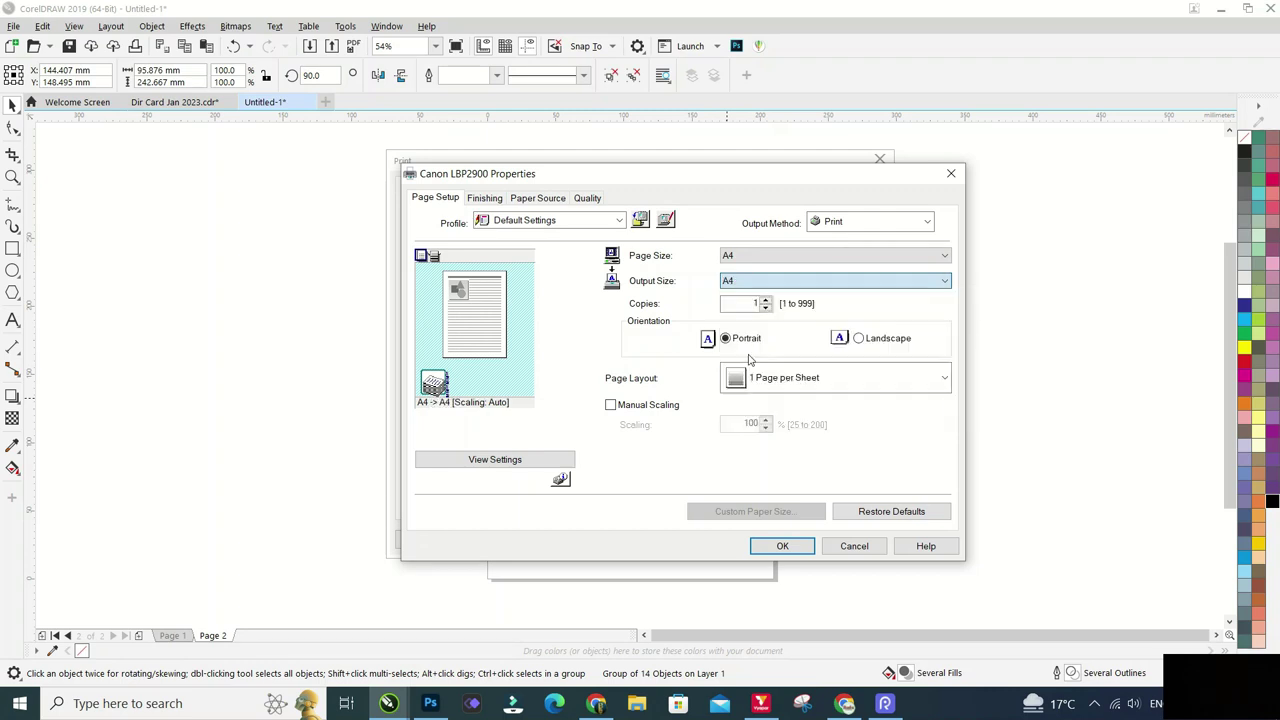
pyautogui.click(589, 200)
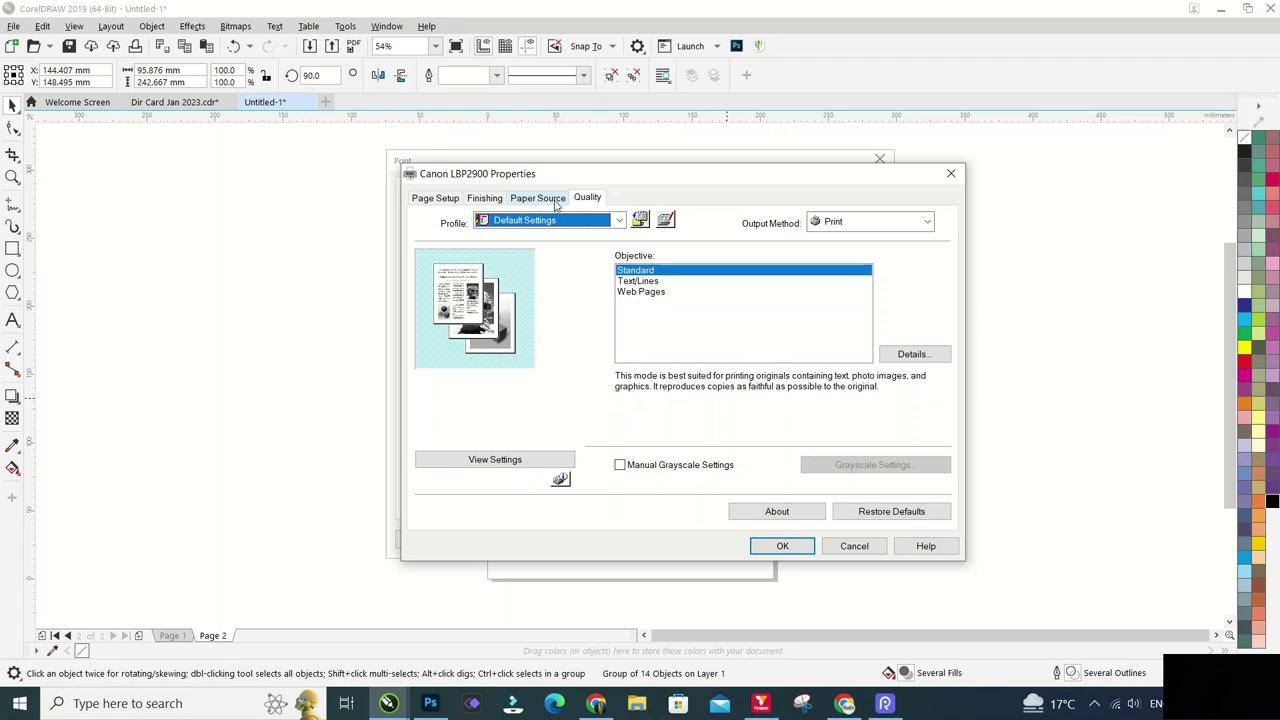
pyautogui.click(556, 204)
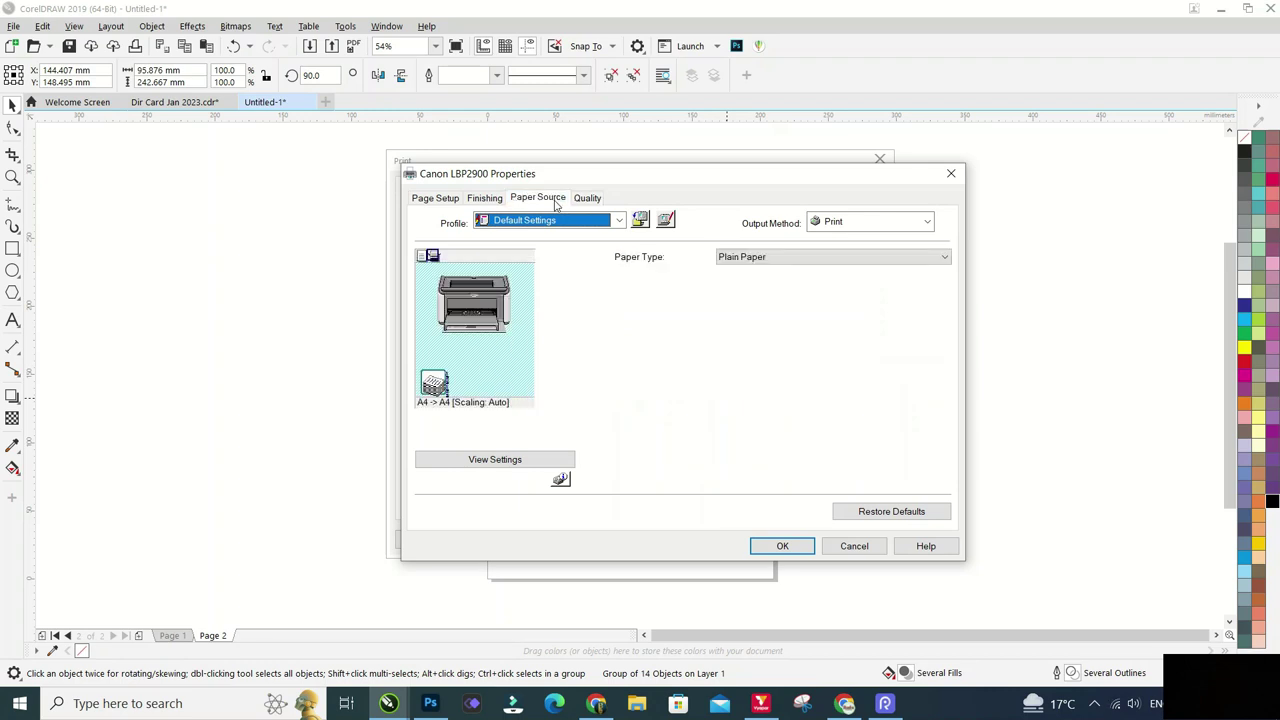
pyautogui.click(752, 262)
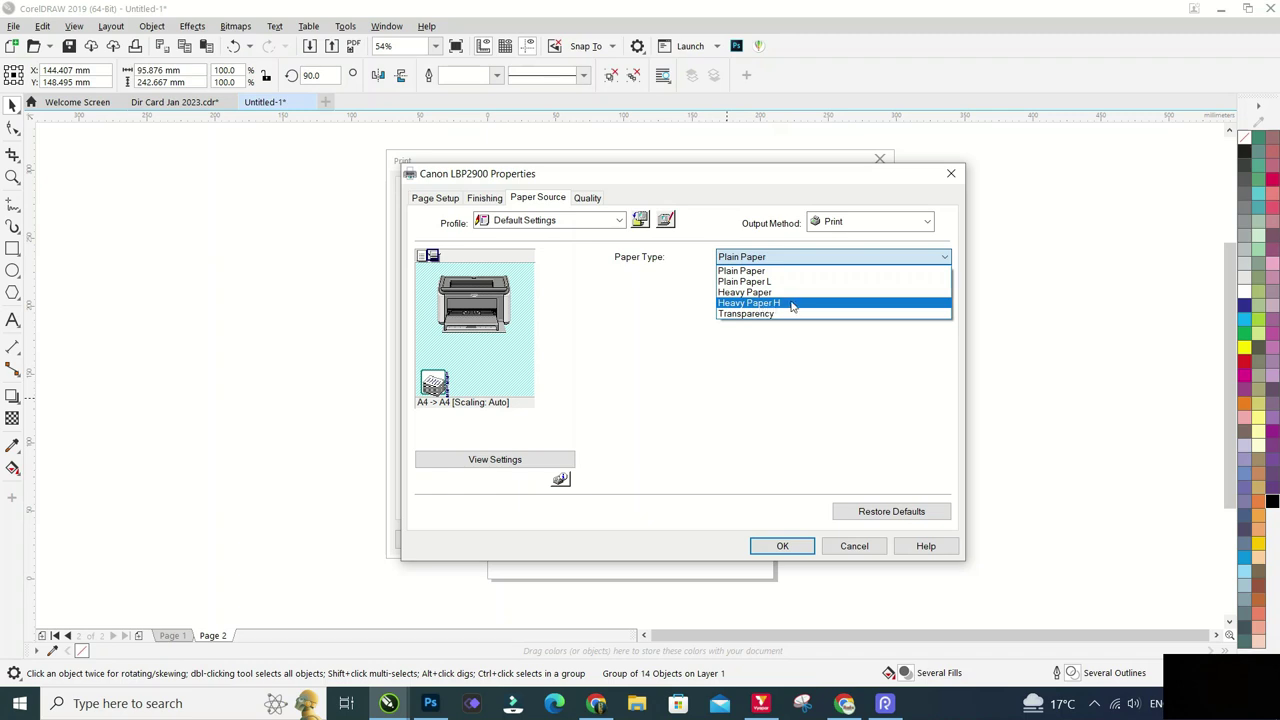
pyautogui.click(792, 306)
pyautogui.click(497, 200)
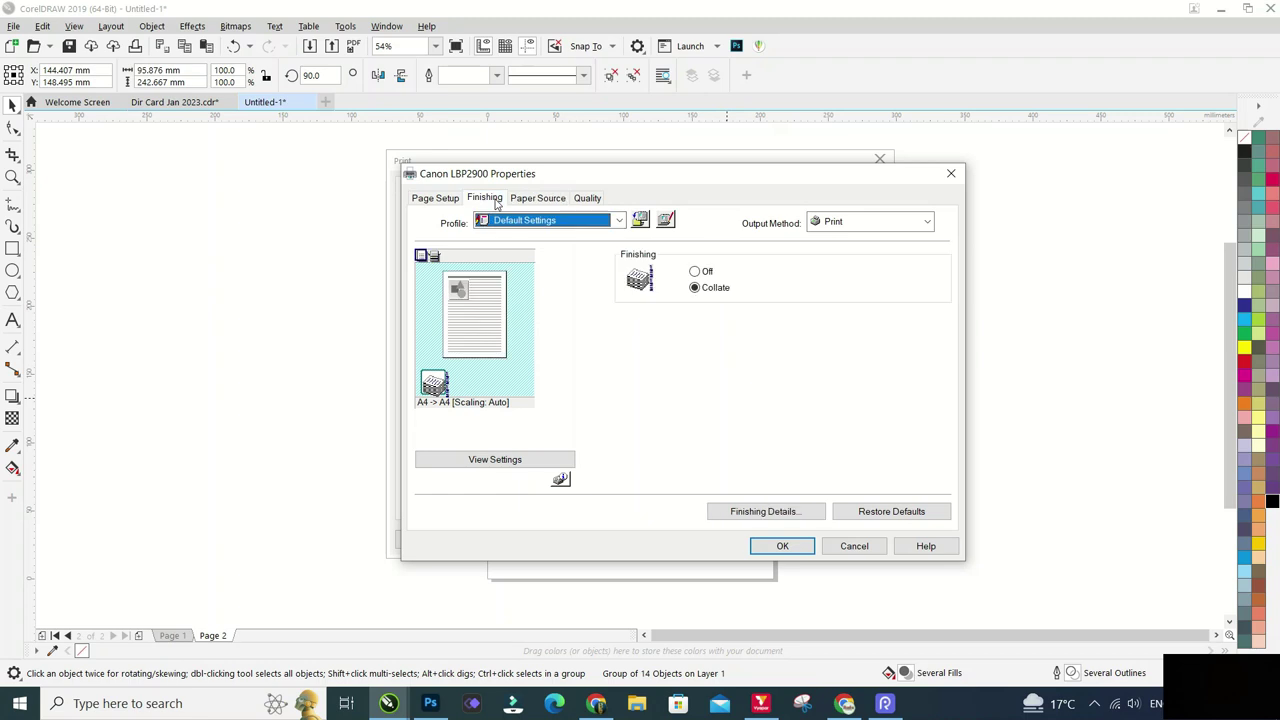
pyautogui.click(439, 199)
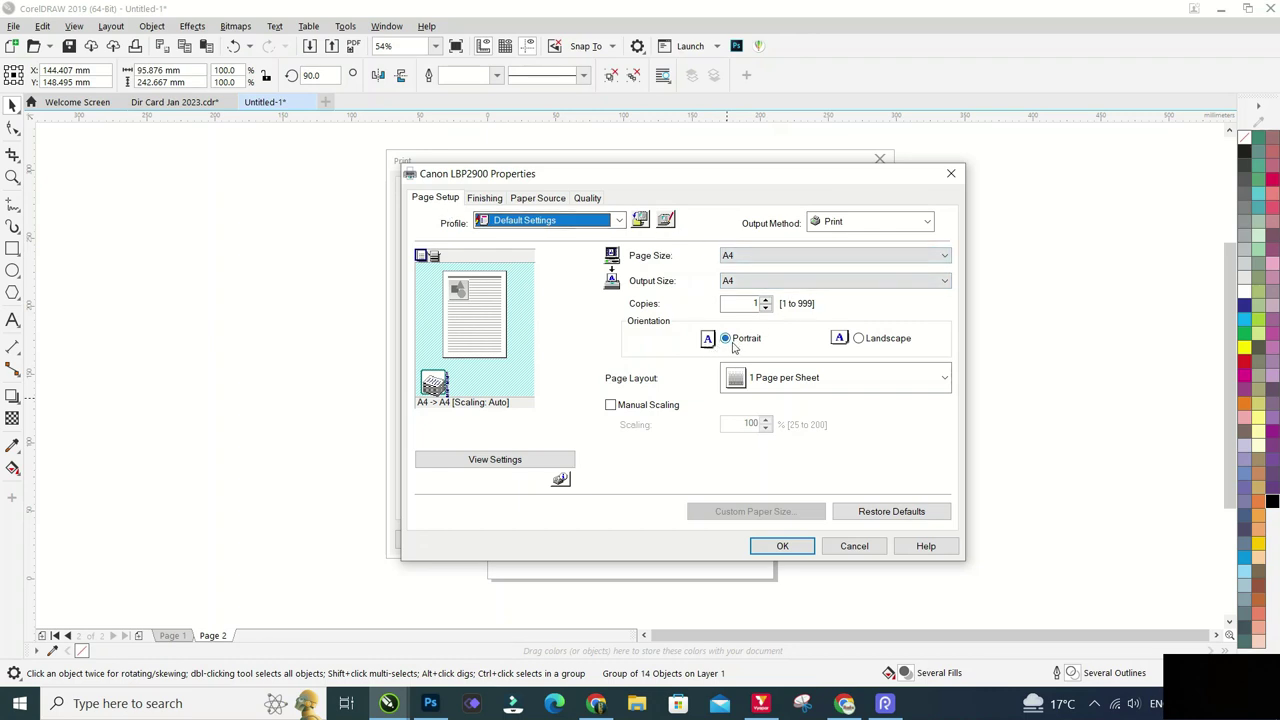
pyautogui.click(783, 546)
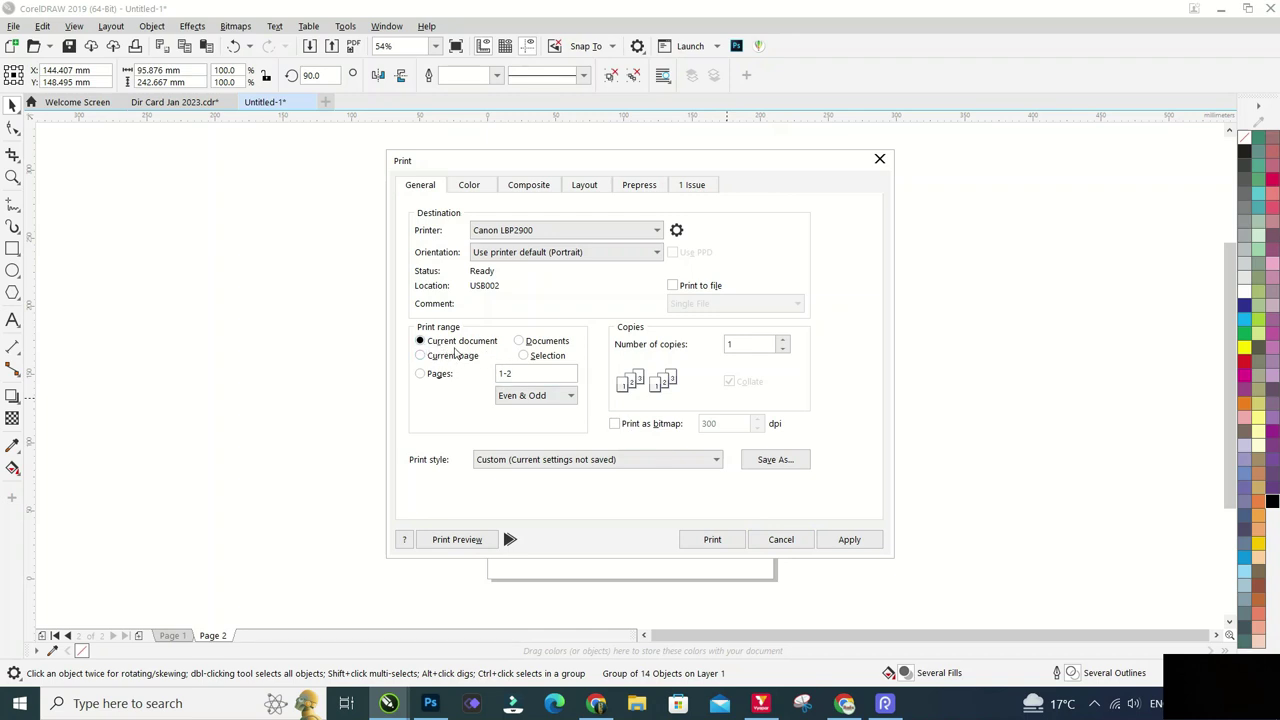
# Set the print range to Current document (pages 1–2) and apply the settings
pyautogui.click(506, 373)
pyautogui.click(446, 360)
pyautogui.click(435, 345)
pyautogui.click(849, 540)
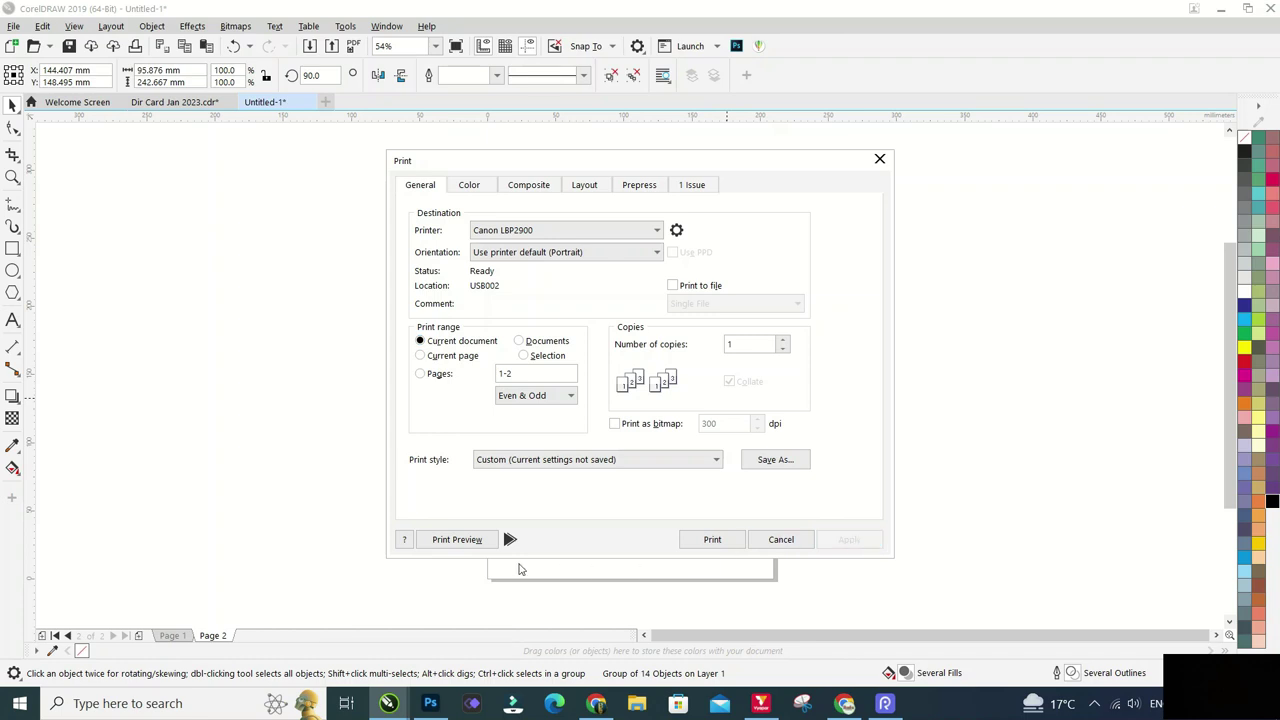
# Open Print Preview and check the Page 2 and Page 1 content
pyautogui.click(455, 540)
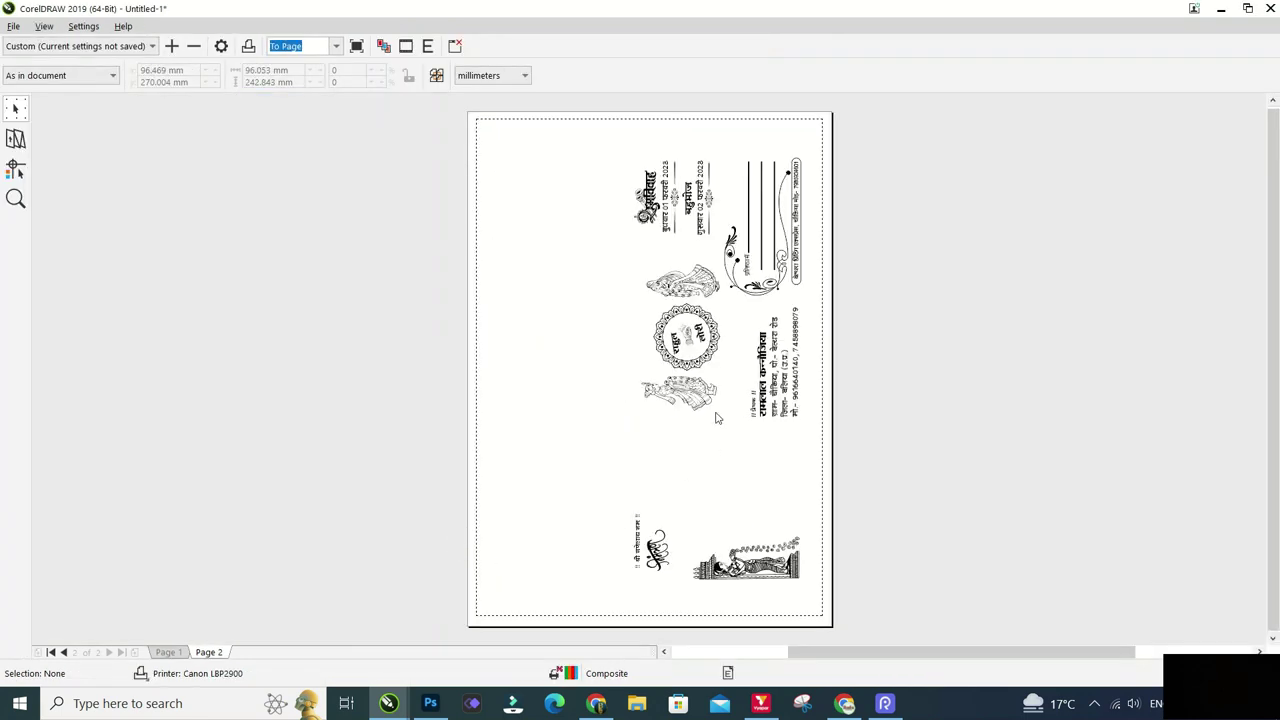
pyautogui.click(716, 418)
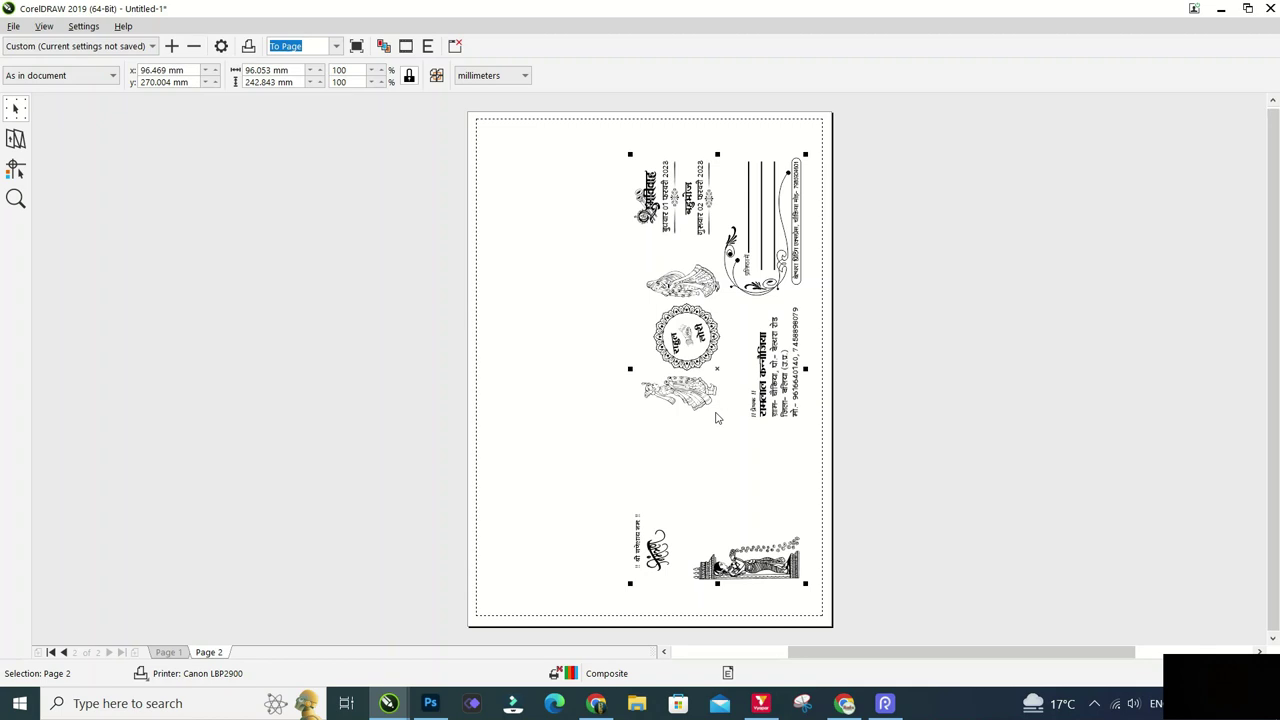
pyautogui.click(169, 652)
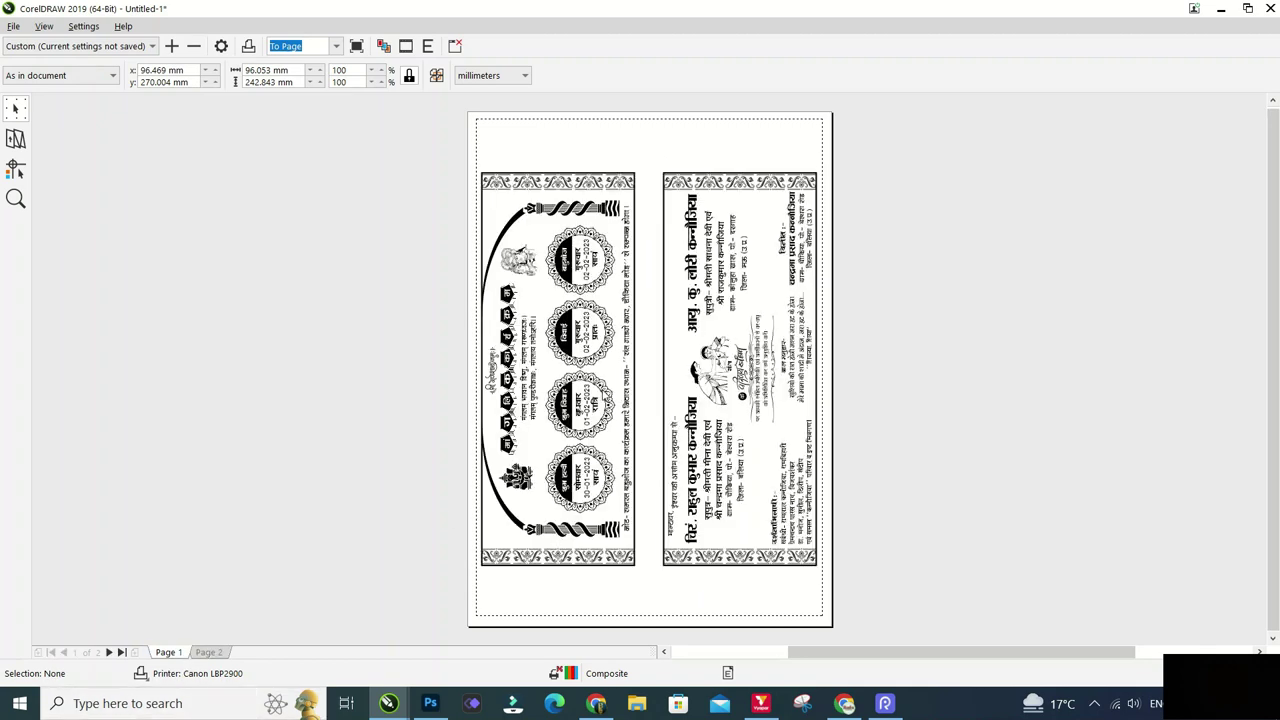
pyautogui.click(602, 395)
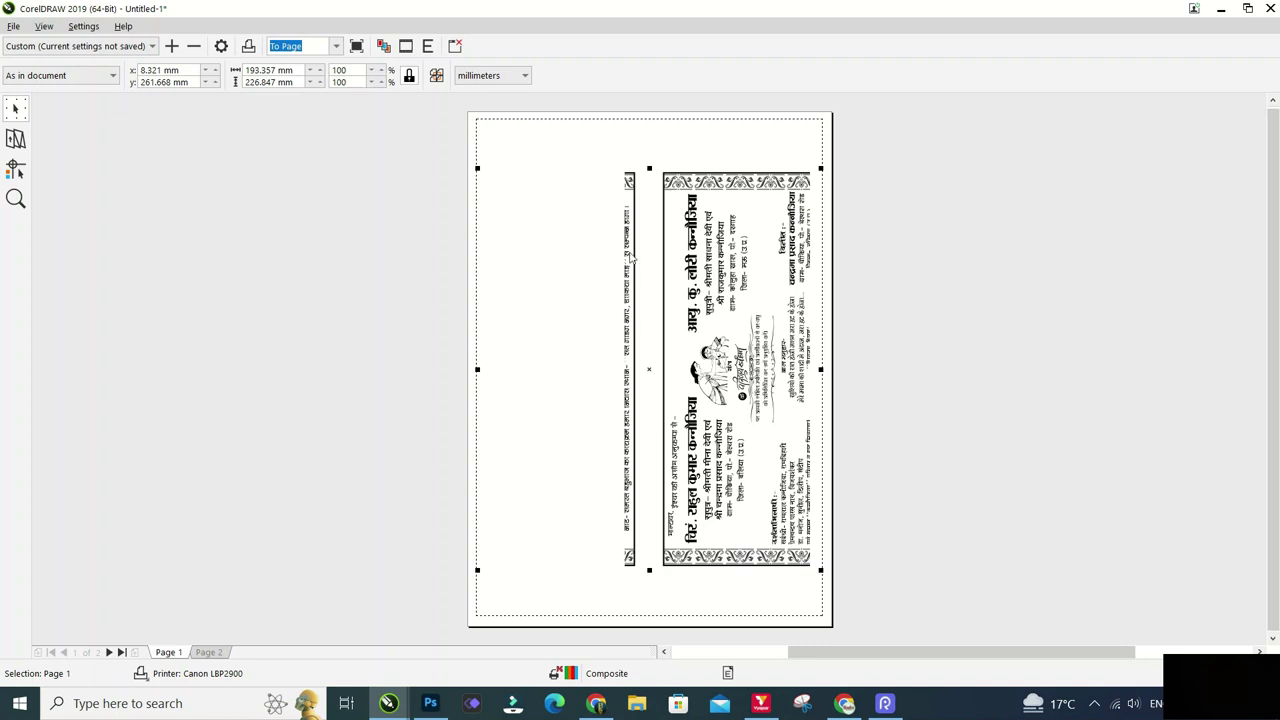
pyautogui.click(564, 176)
pyautogui.click(620, 205)
# Zoom closely into page 1's curved pole artwork, then zoom back out to the whole page
pyautogui.click(15, 200)
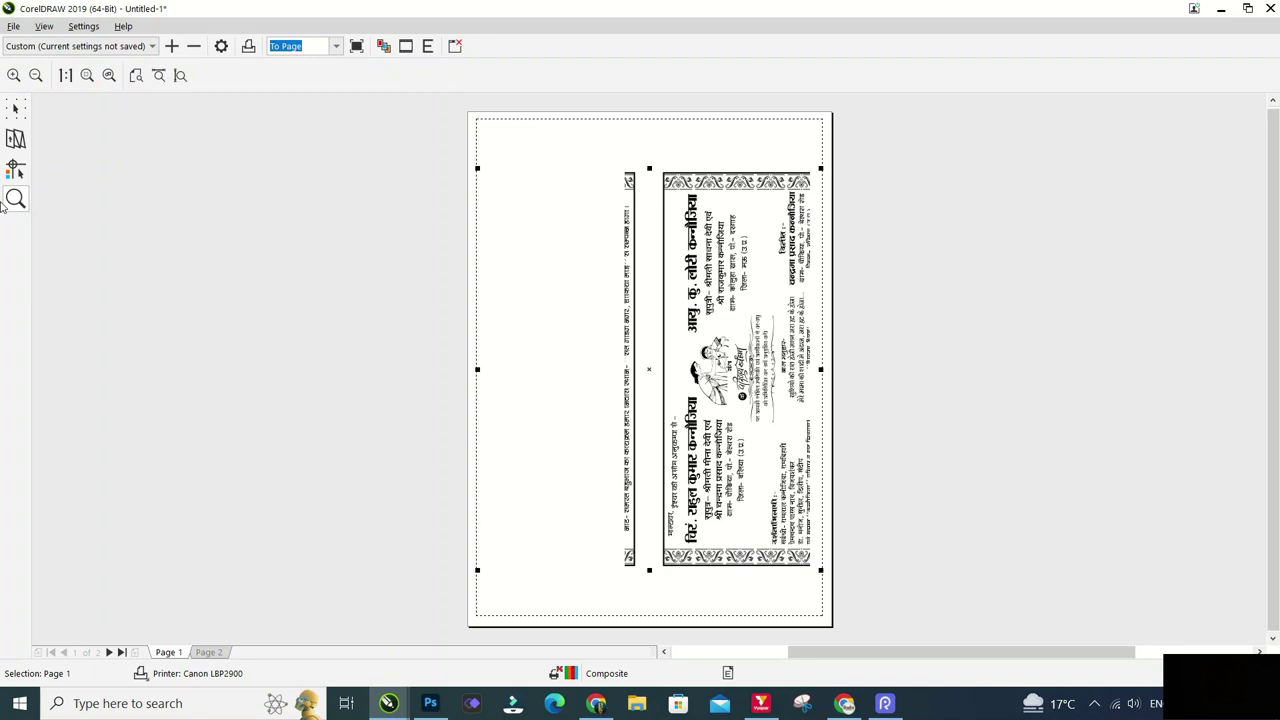
pyautogui.click(549, 220)
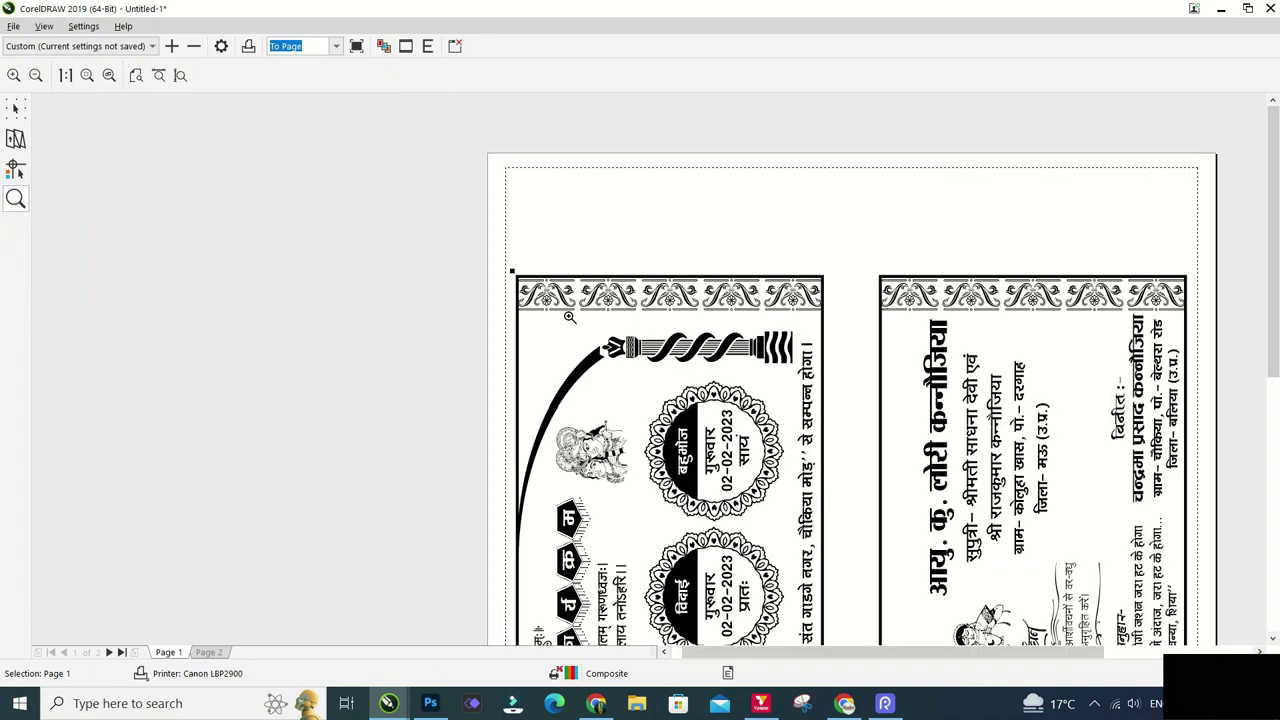
pyautogui.click(598, 372)
pyautogui.click(659, 425)
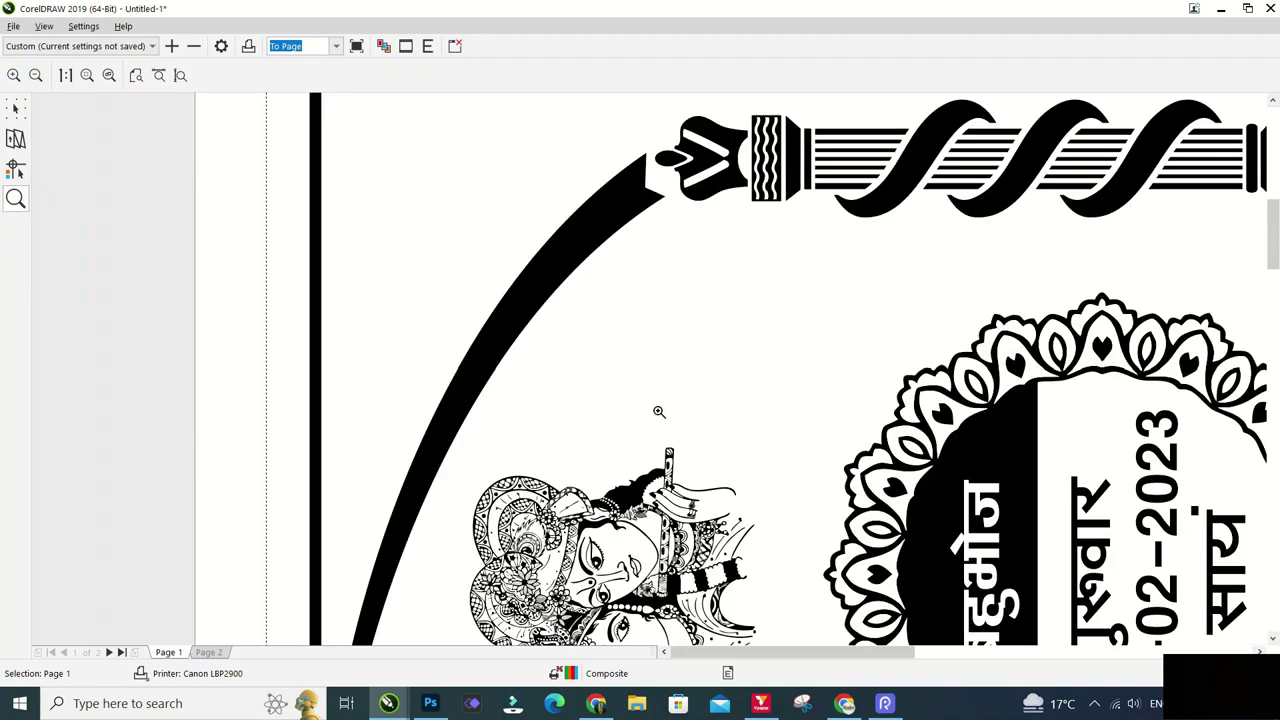
pyautogui.click(574, 232)
pyautogui.click(627, 332)
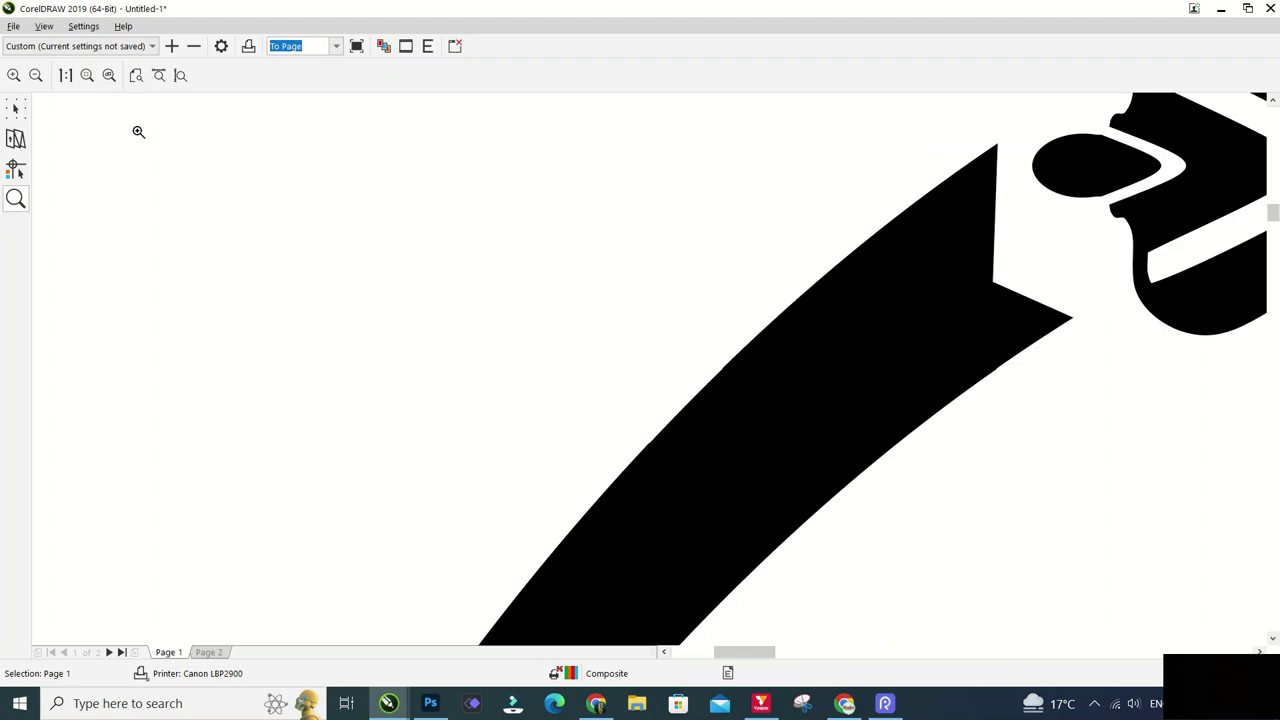
pyautogui.click(35, 75)
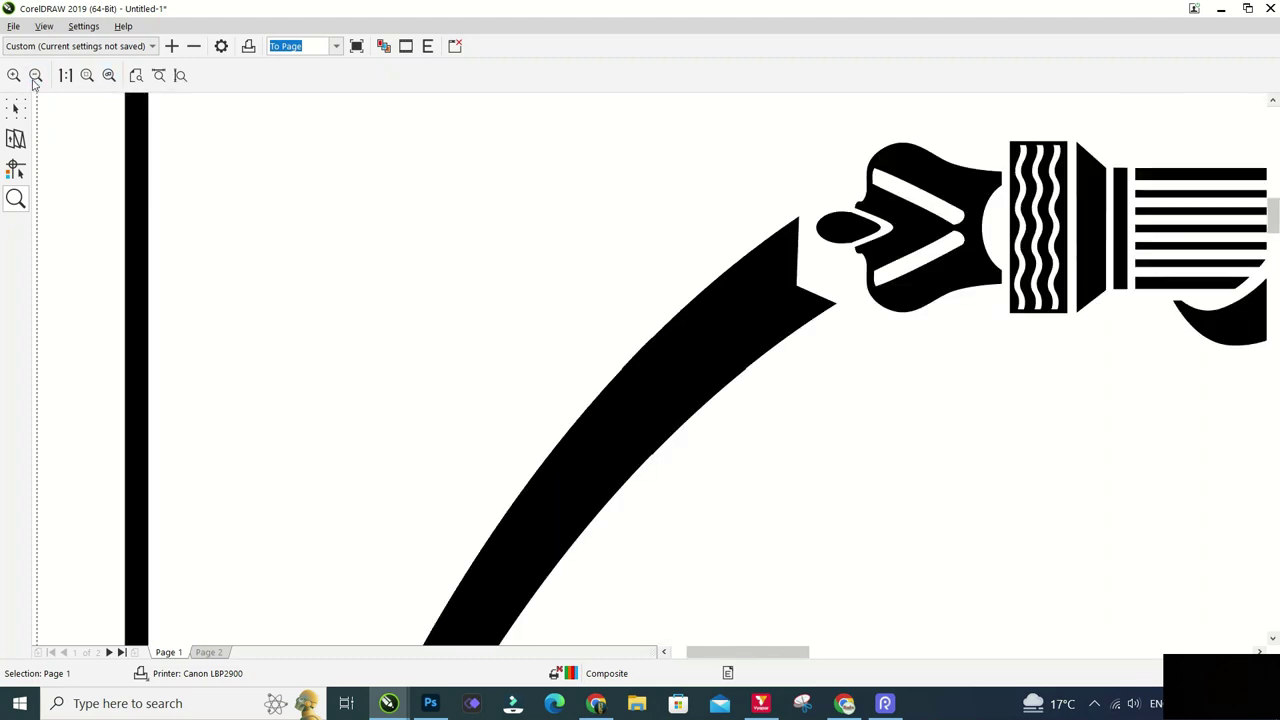
pyautogui.click(35, 75)
pyautogui.click(35, 75)
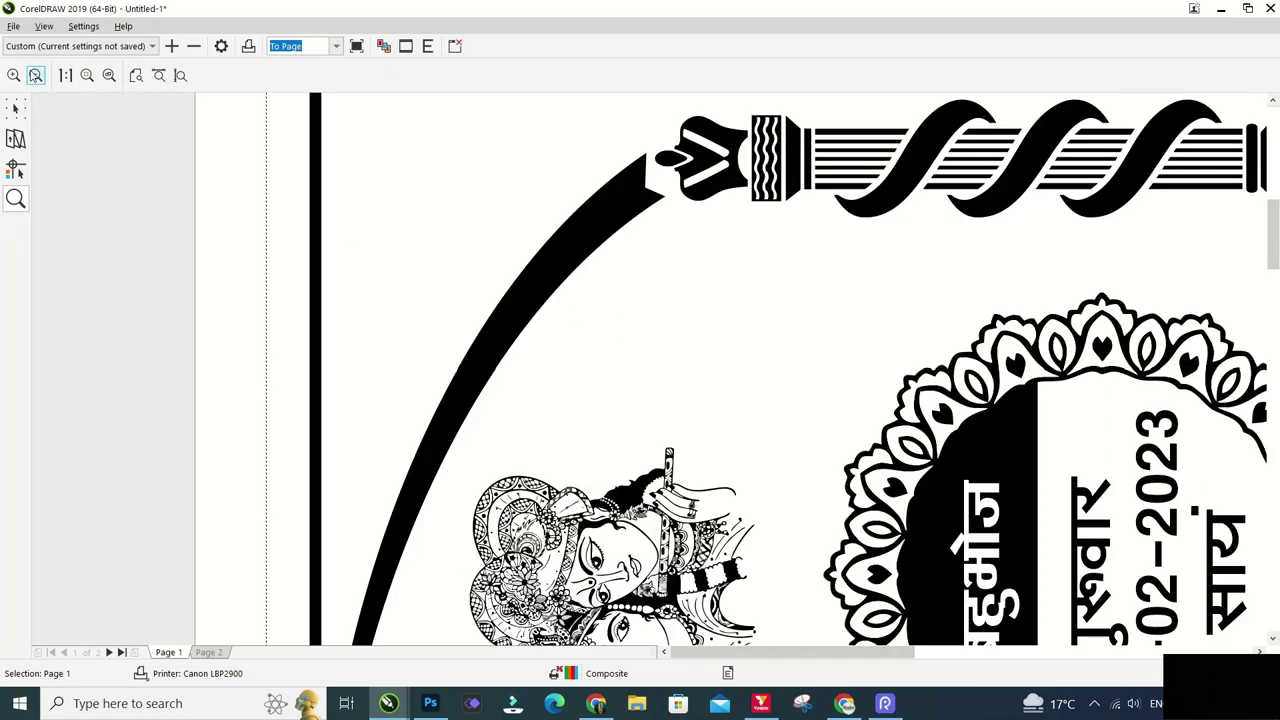
pyautogui.click(35, 75)
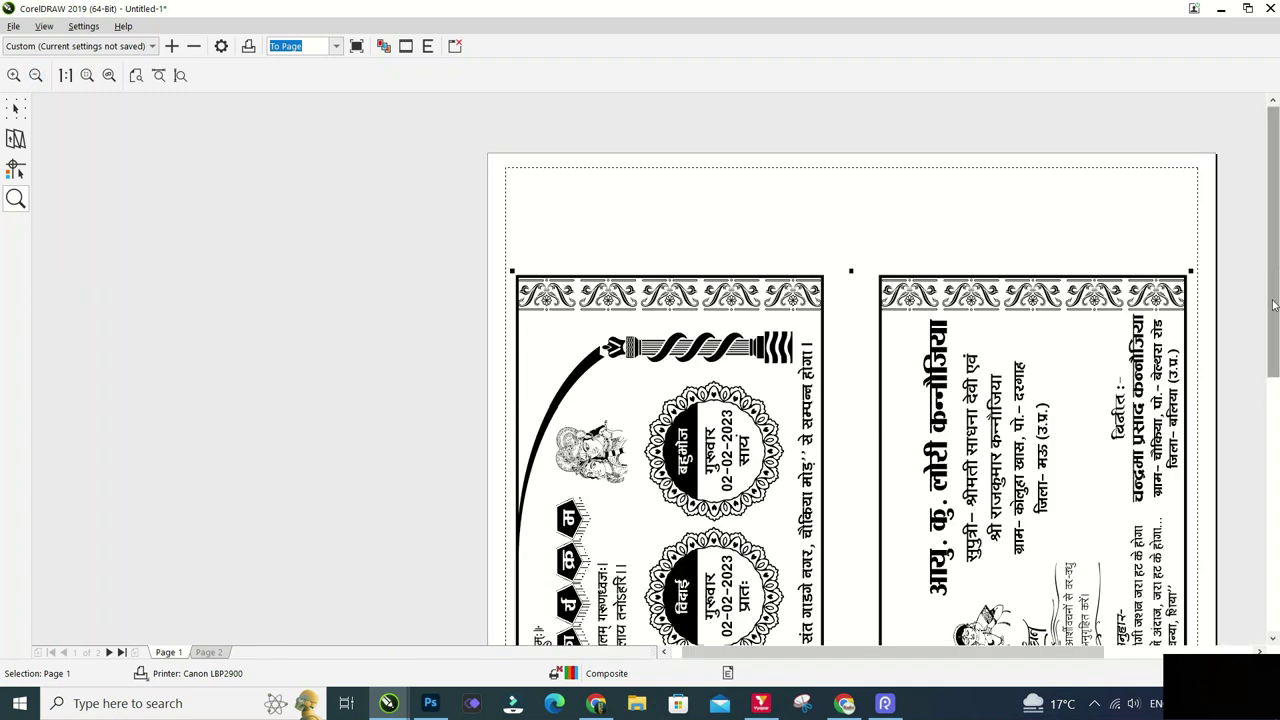
pyautogui.moveTo(1277, 357)
pyautogui.mouseDown()
pyautogui.moveTo(1277, 455)
pyautogui.moveTo(1268, 408)
pyautogui.mouseUp()
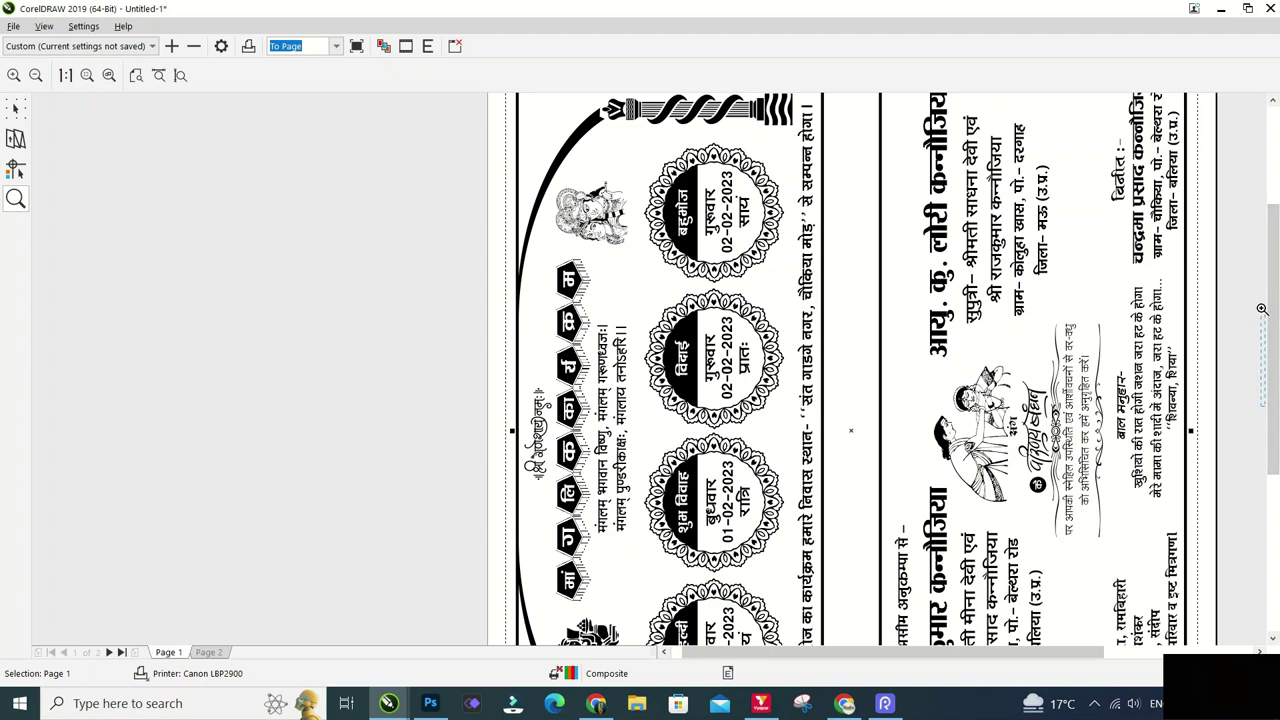
pyautogui.click(1264, 405)
pyautogui.click(35, 76)
pyautogui.click(35, 76)
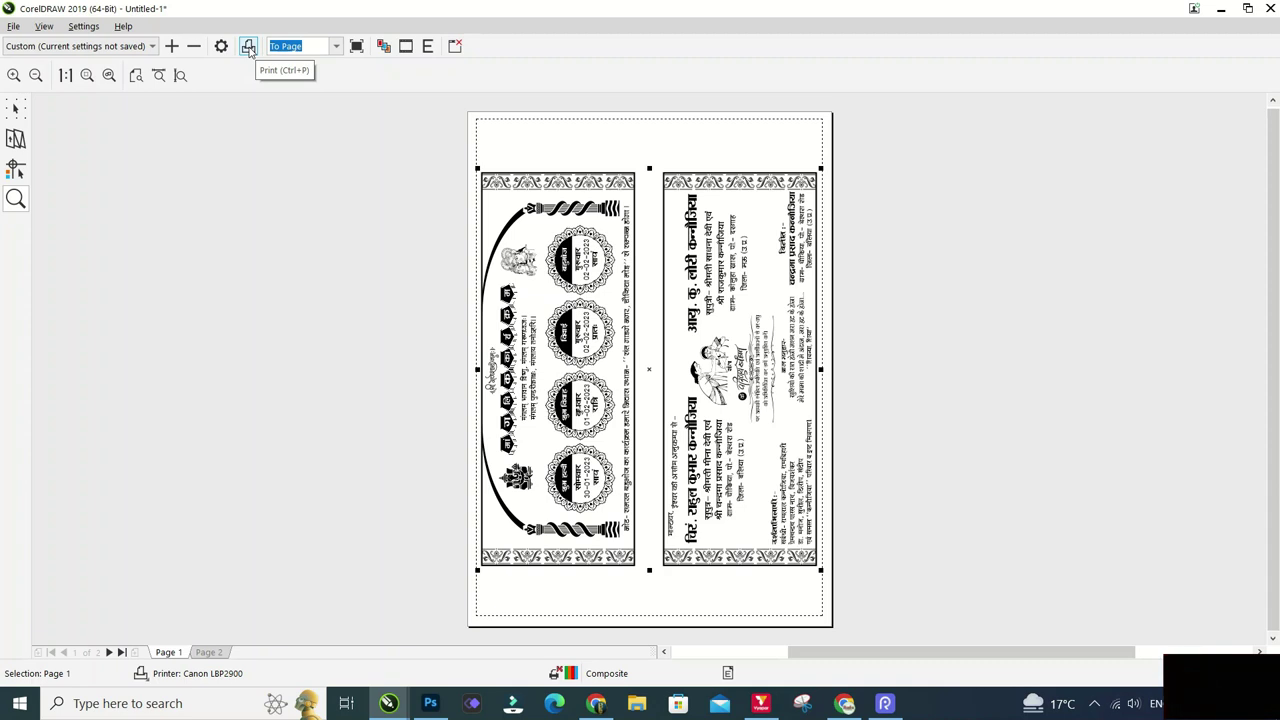
# Print both previewed wedding card pages on the Canon LBP2900
pyautogui.click(249, 50)
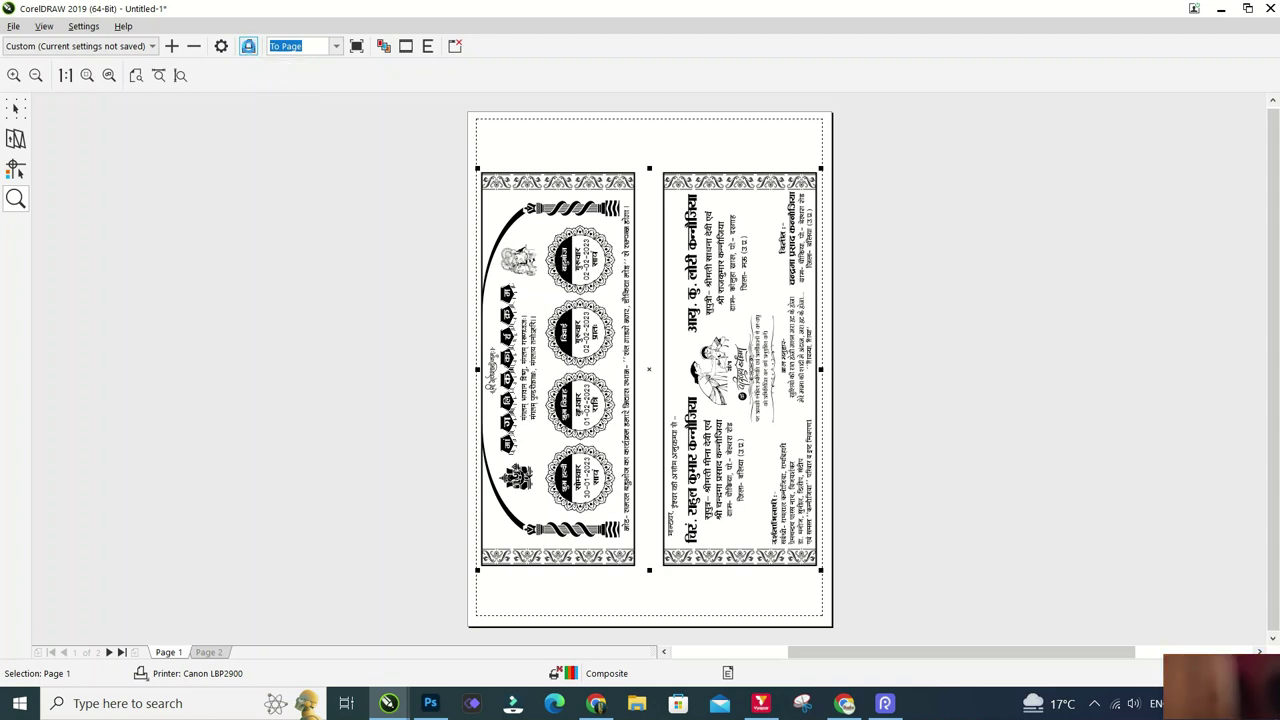